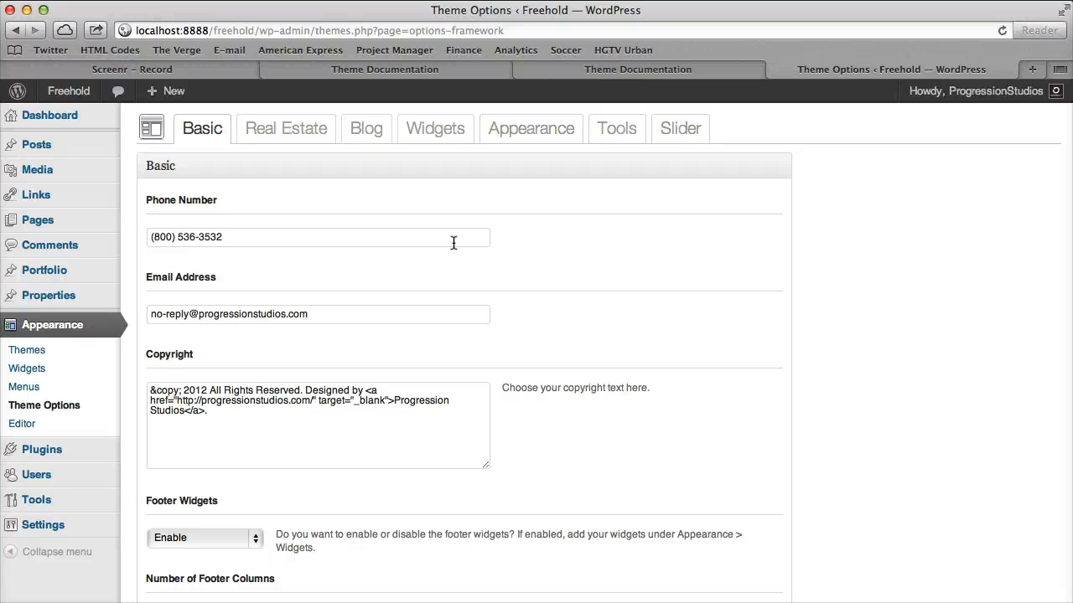
- Open the Freehold site's front end in a new tab from the theme's Basic options page
left_click(342, 236)
left_click(342, 313)
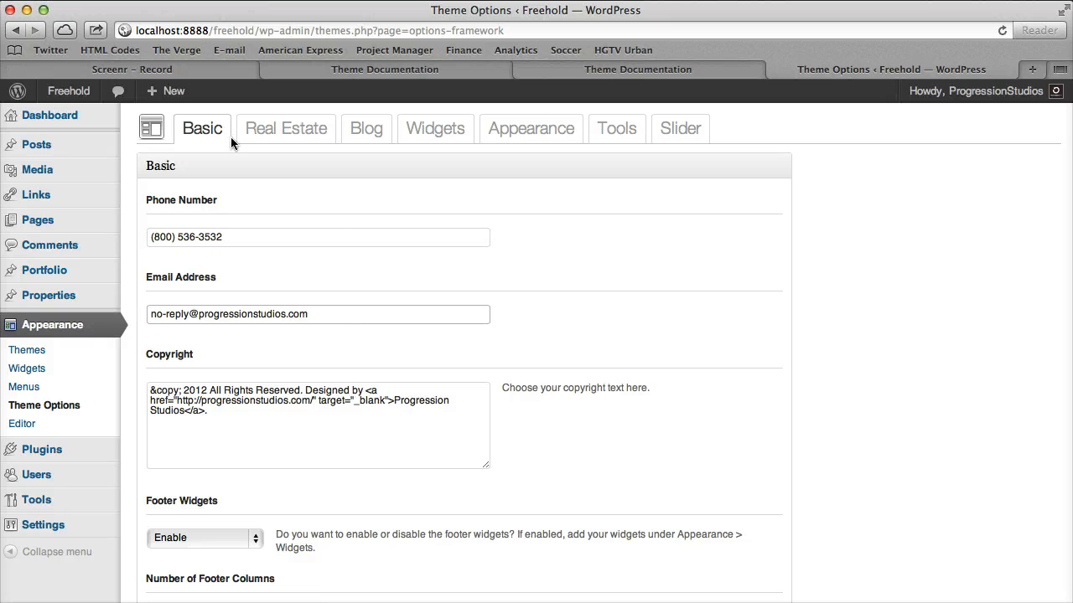
right_click(91, 99)
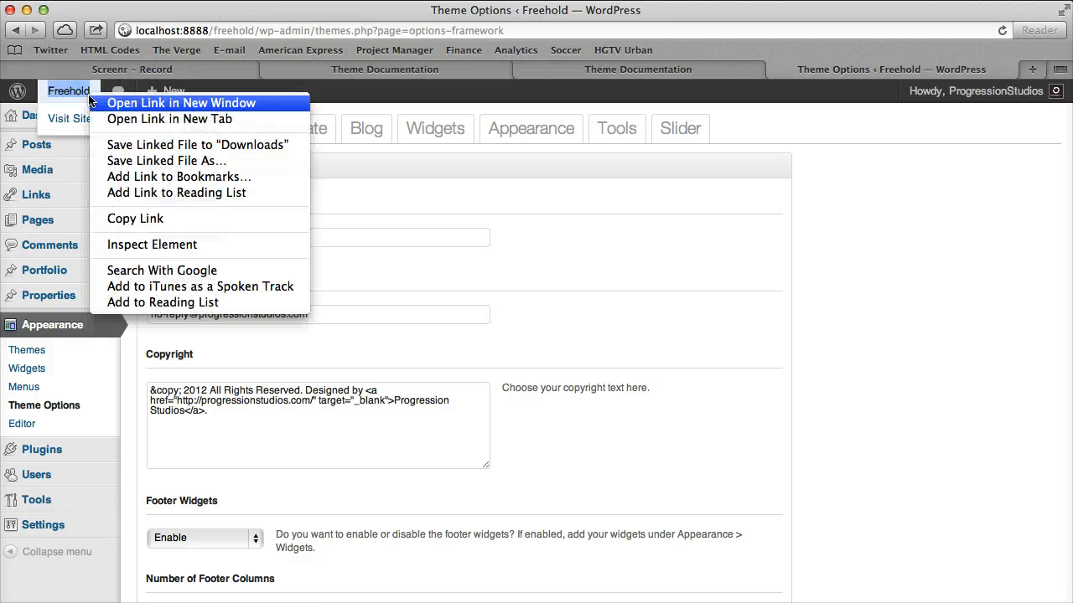
left_click(153, 118)
- Compare the phone number and email address fields with the contact details in the live site's header
left_click(284, 232)
left_click(319, 313)
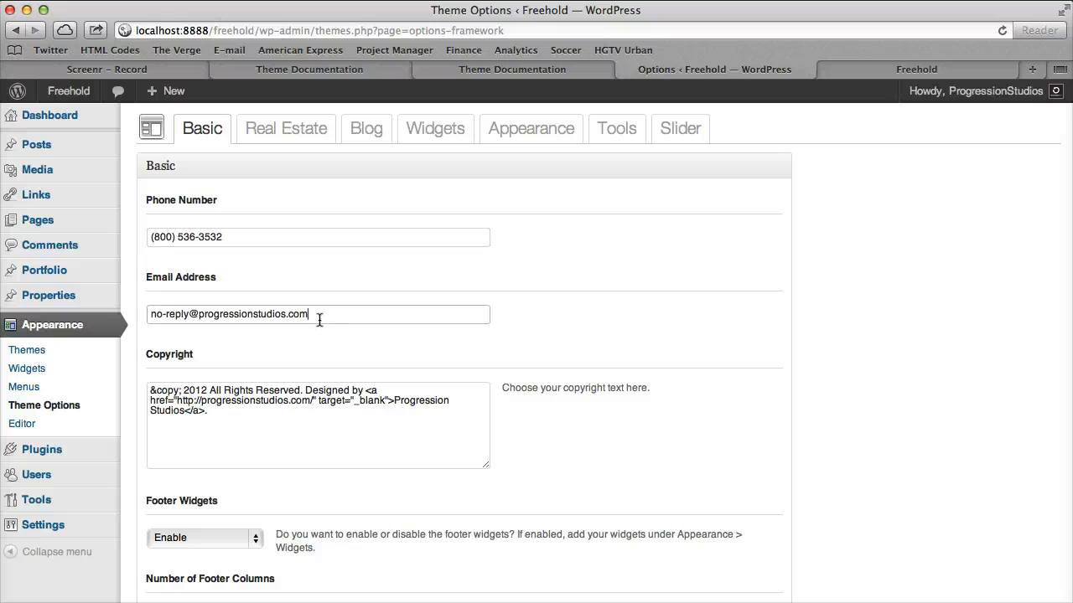
left_click(877, 67)
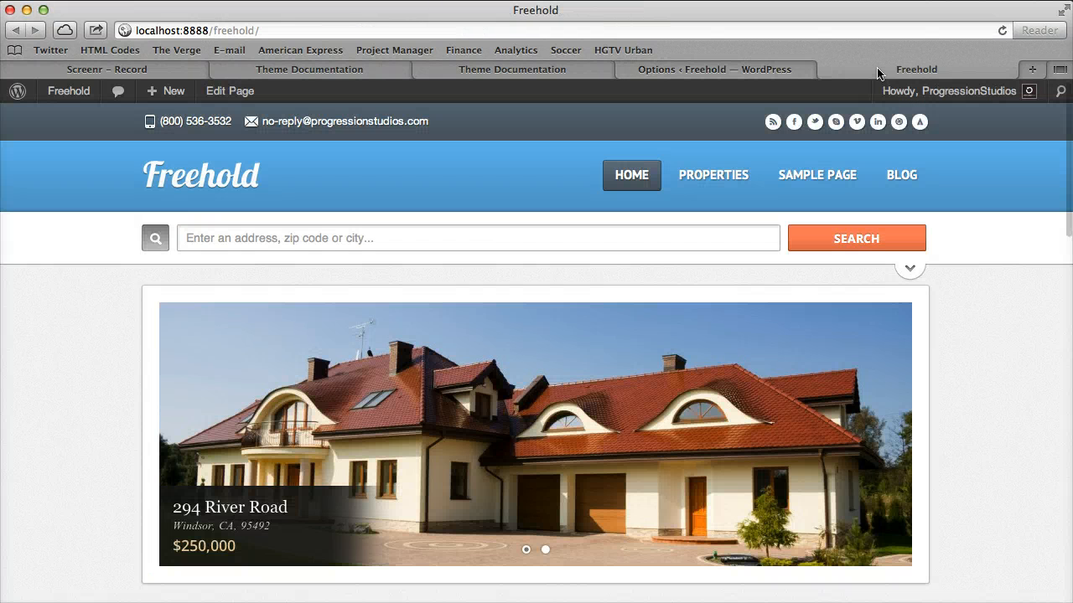
triple_click(164, 121)
- Return to the Basic theme options and review the copyright text, footer widget and sidebar position settings
left_click(704, 70)
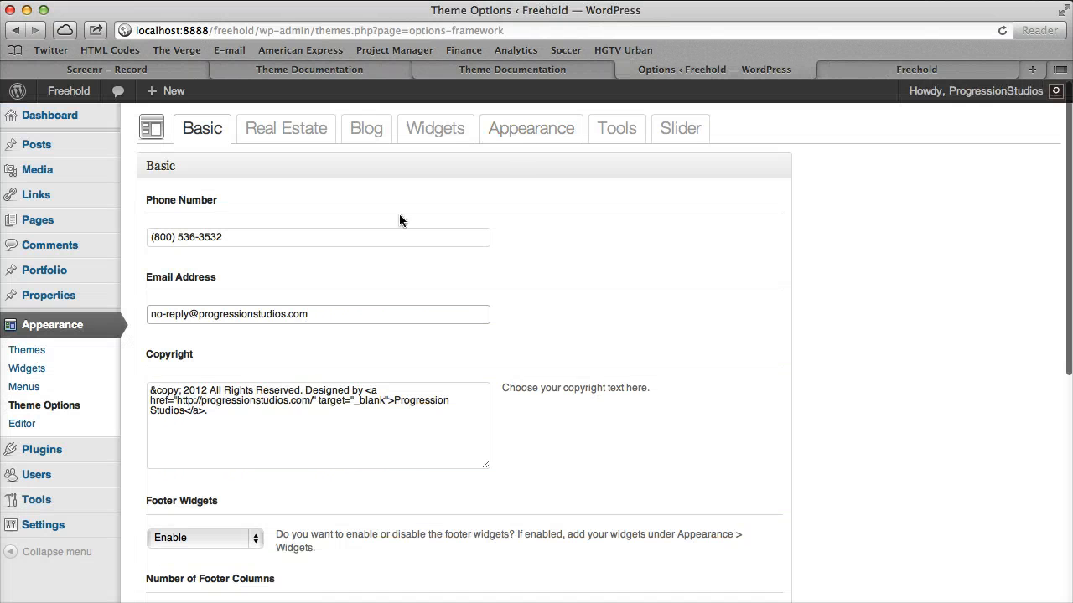
left_click(258, 441)
triple_click(261, 406)
left_click(267, 404)
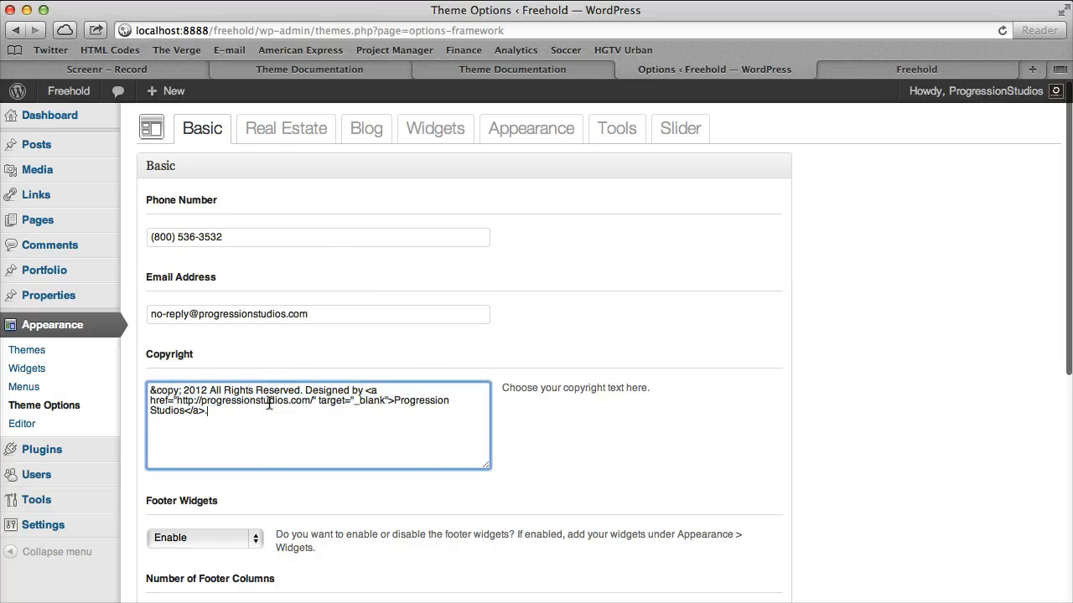
scroll(251, 385, "down", 5)
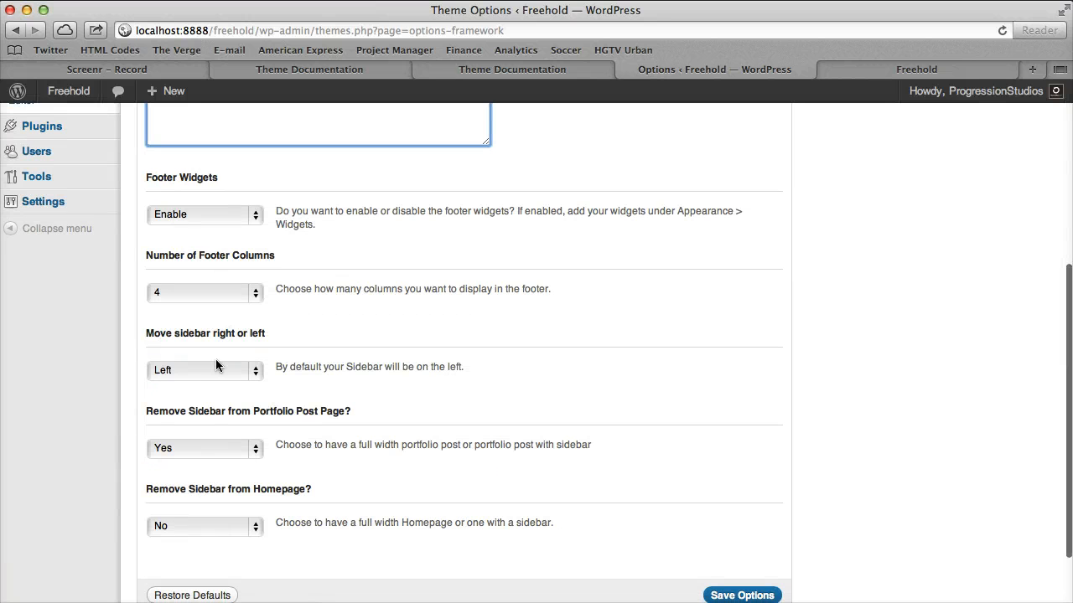
left_click(212, 368)
left_click(232, 314)
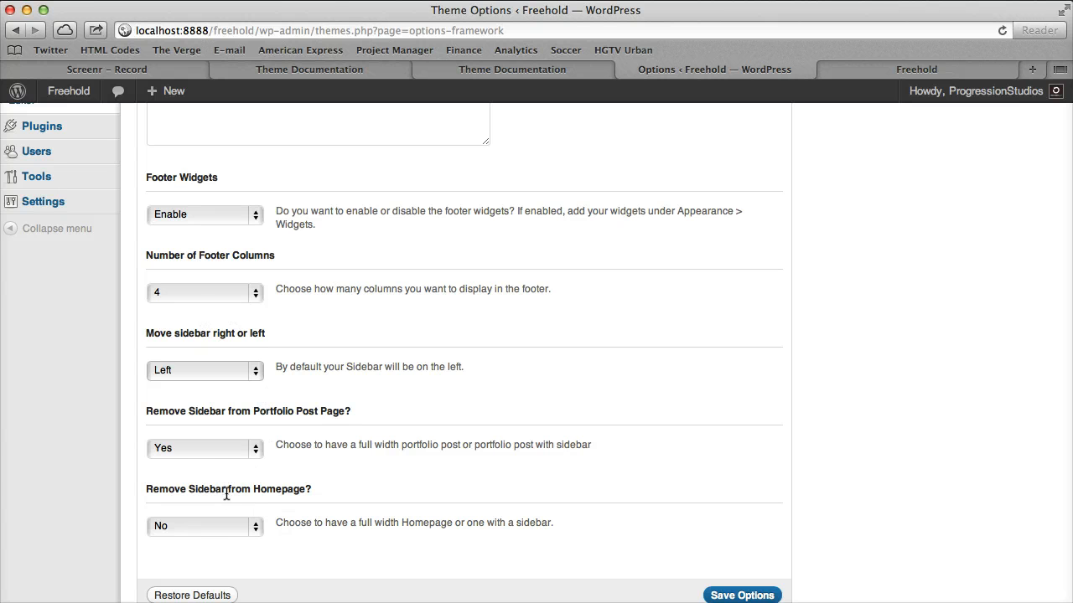
- Open the Real Estate options and review the listing text, currency and search results map zoom settings
scroll(230, 492, "up", 8)
left_click(289, 127)
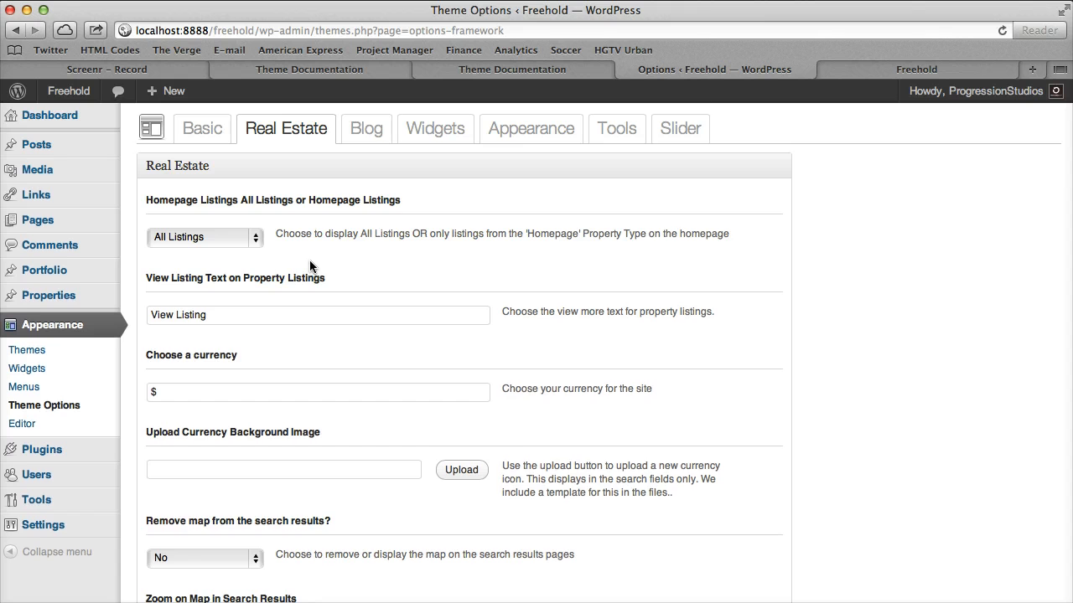
scroll(310, 265, "down", 2)
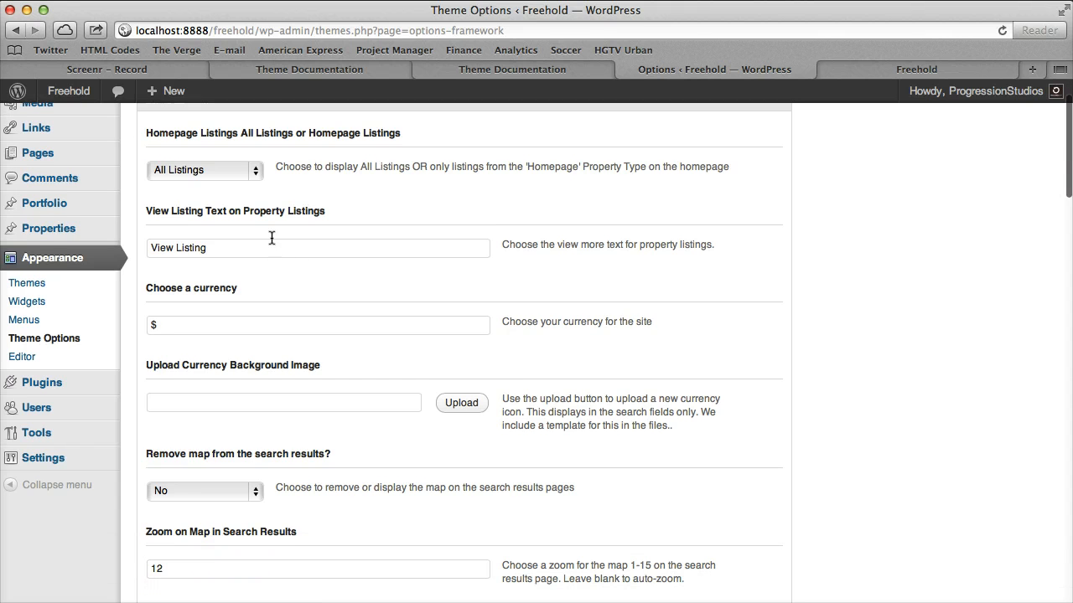
left_click_drag(271, 238, 124, 243)
left_click(311, 249)
scroll(323, 298, "down", 3)
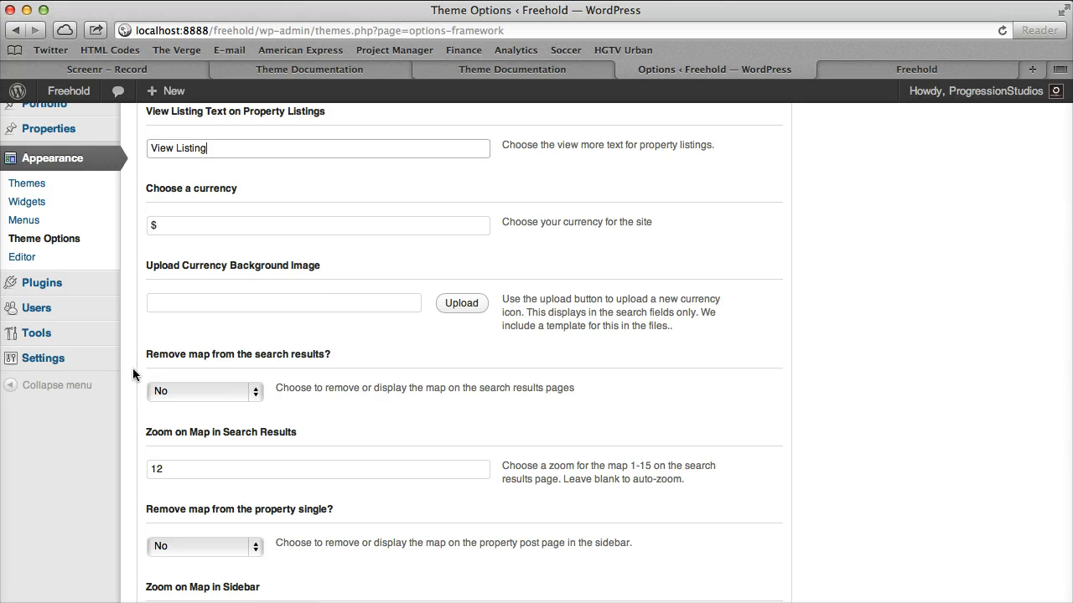
scroll(269, 336, "down", 6)
double_click(201, 261)
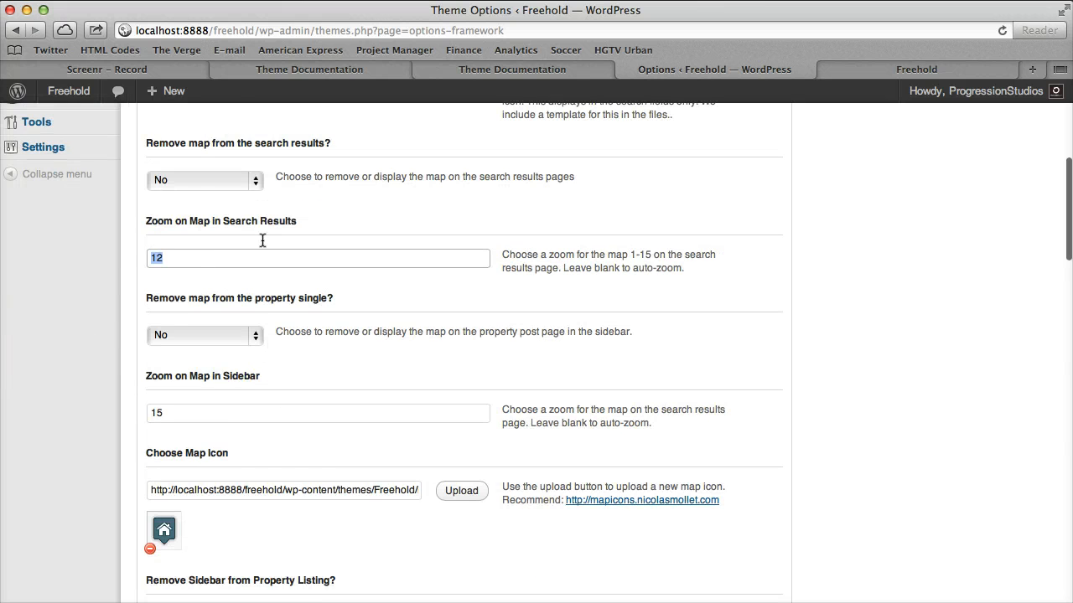
- Run a property search without a keyword on the live site and view the results map
left_click(849, 75)
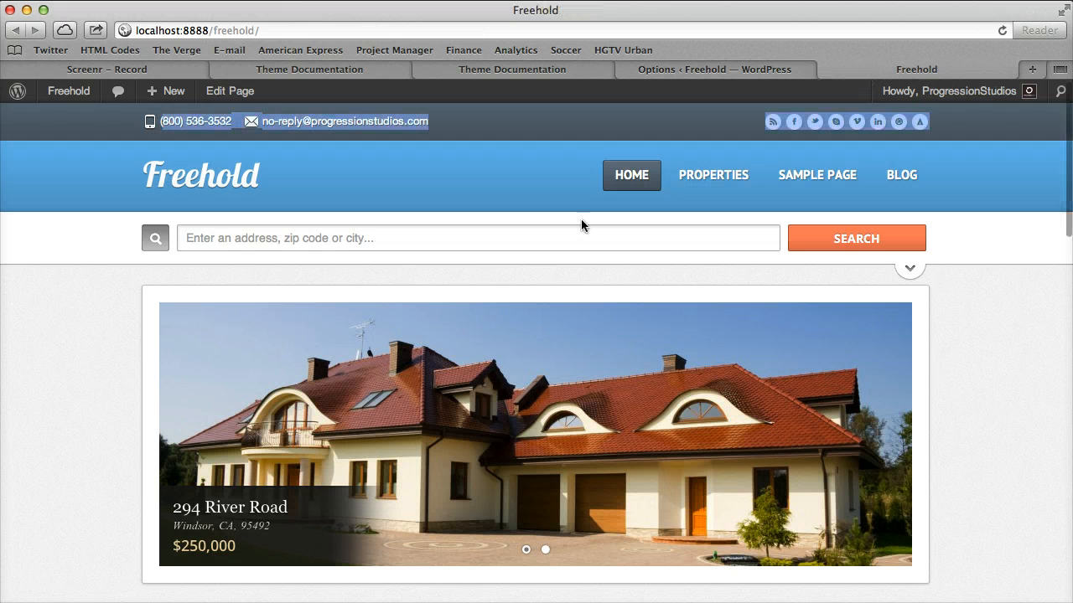
left_click(847, 240)
scroll(961, 291, "down", 5)
- Return to the Real Estate options and check the Zoom on Map in Search Results value
left_click(740, 72)
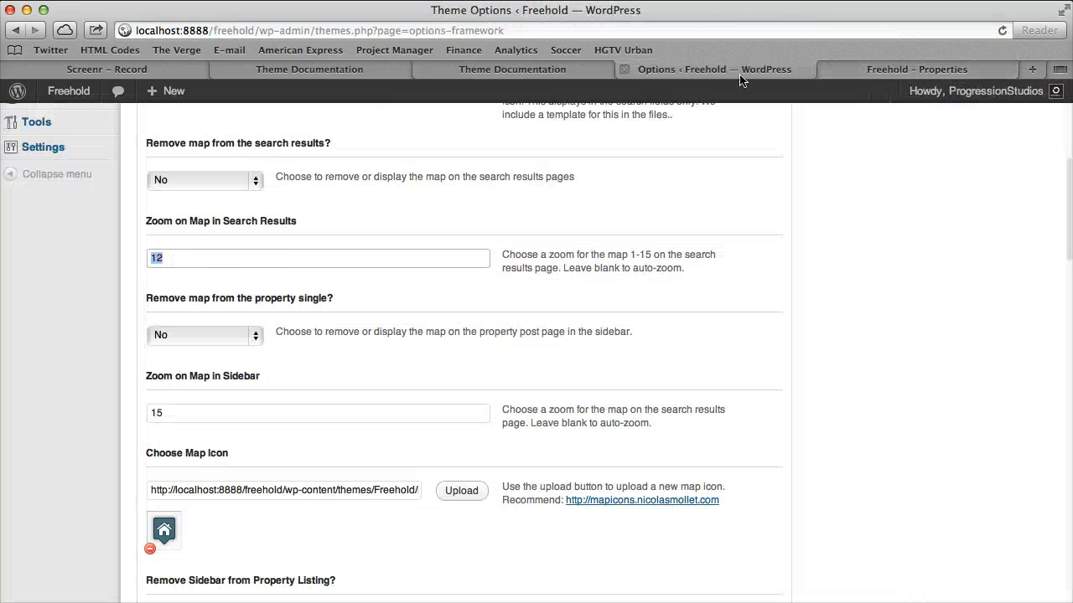
left_click(183, 242)
left_click_drag(151, 223, 291, 228)
left_click(189, 259)
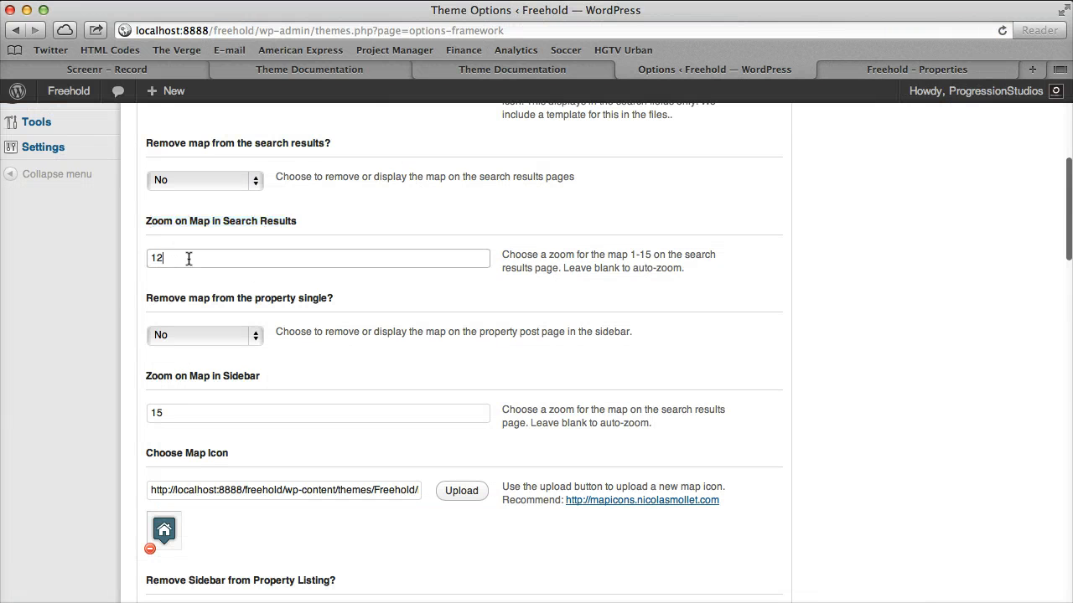
left_click_drag(188, 258, 145, 260)
- Zoom the live site's search results map in by two levels
left_click(867, 73)
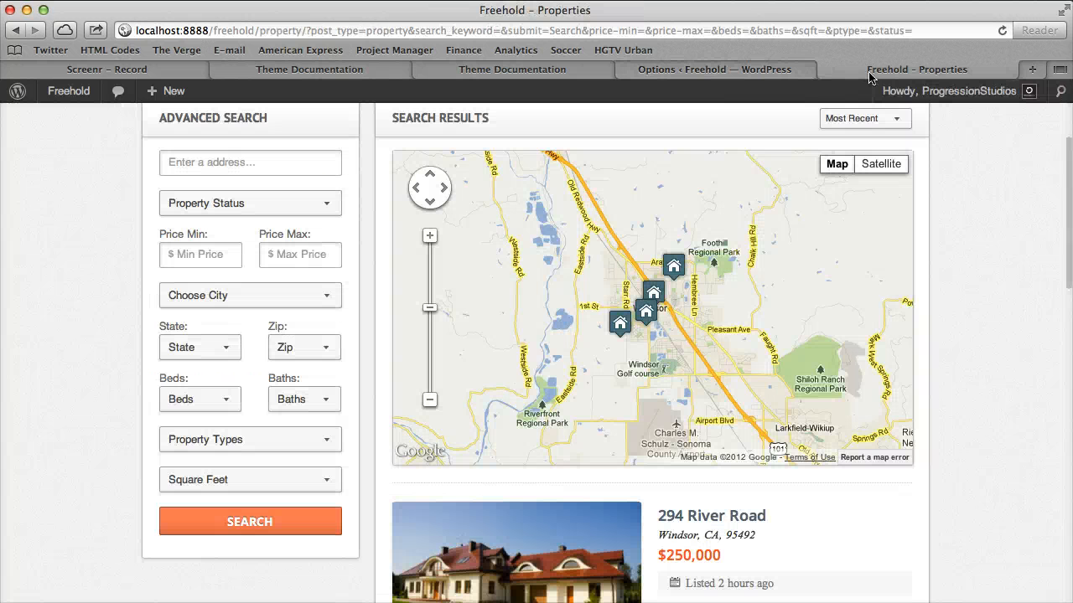
left_click(430, 237)
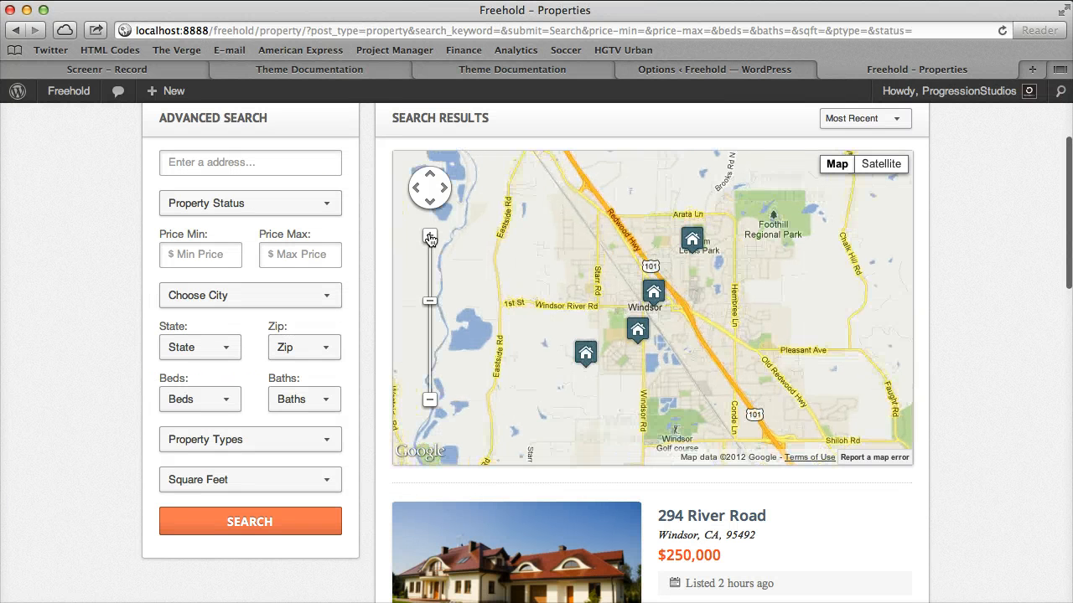
left_click(430, 237)
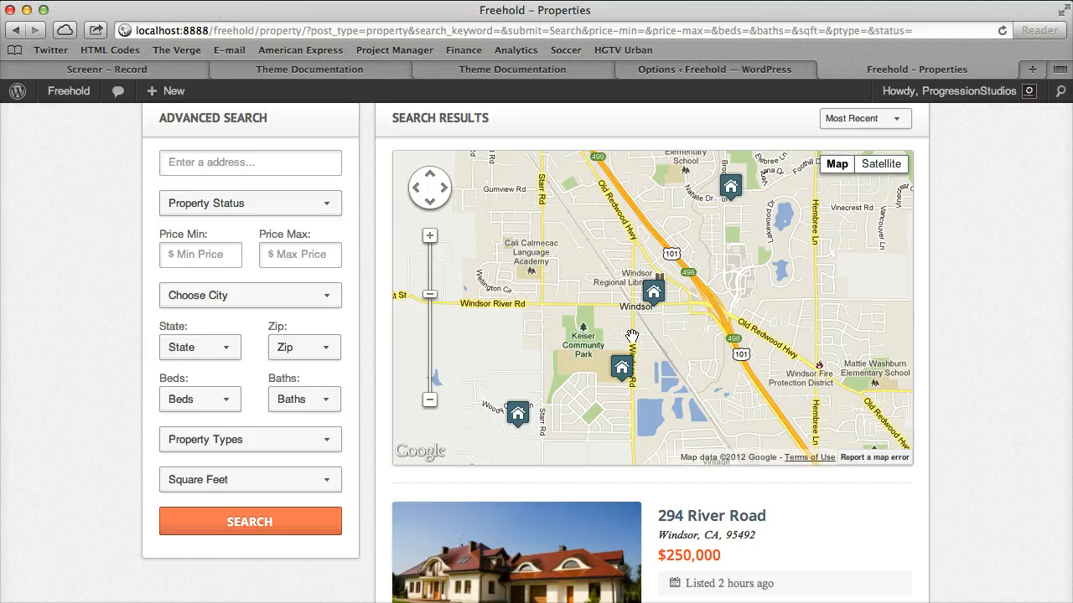
- Clear the Zoom on Map in Search Results value in the Real Estate options so the map auto-zooms
left_click(755, 70)
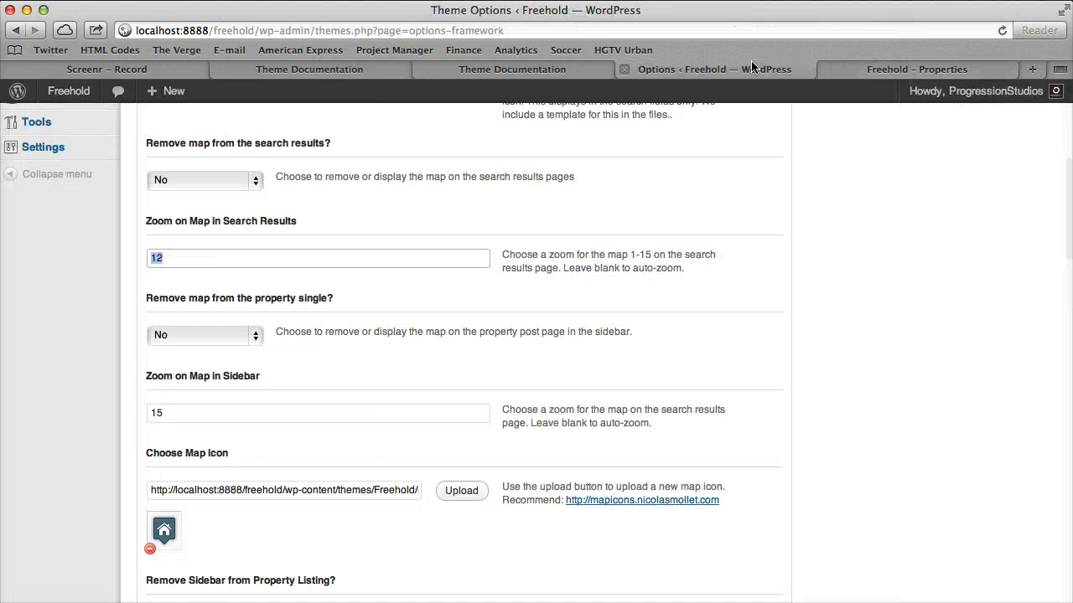
left_click_drag(197, 259, 143, 260)
key("BackSpace")
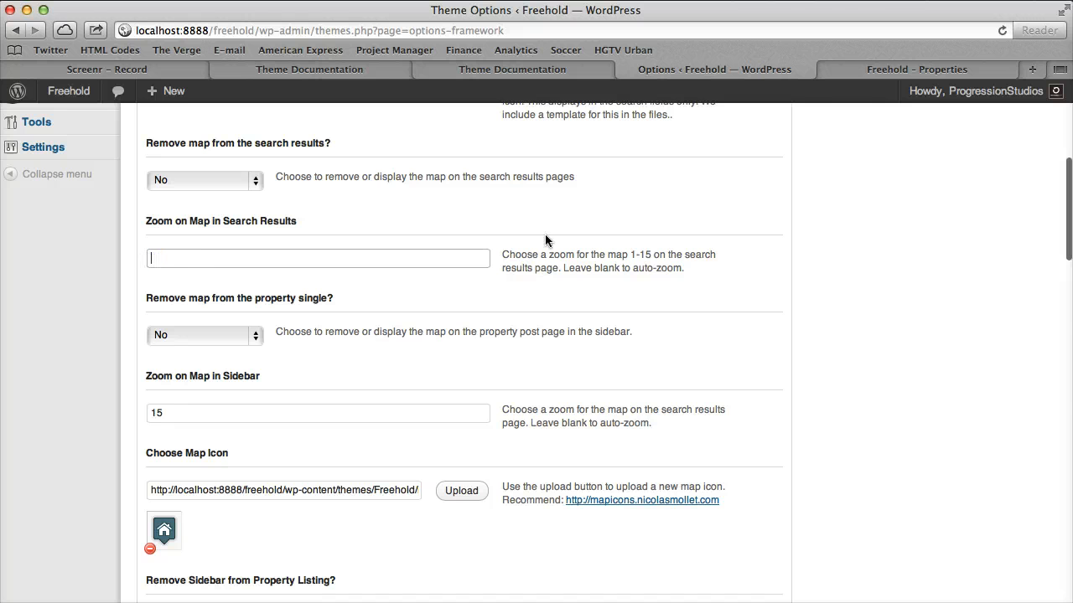
- Inspect the property markers on the live search results map at different zoom levels and recentre the map
left_click(877, 71)
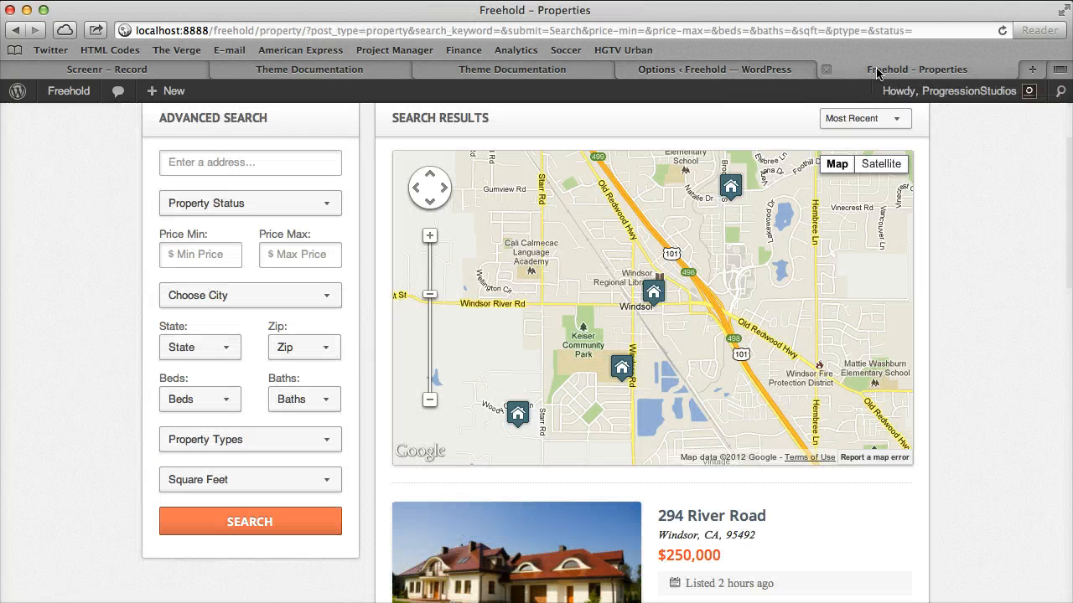
left_click(429, 399)
left_click(429, 399)
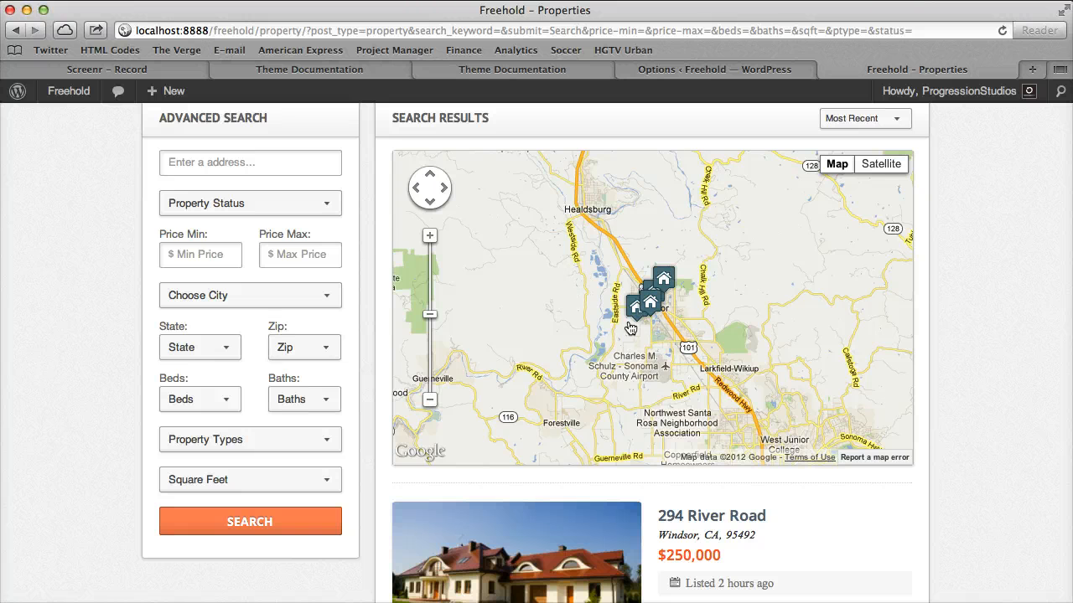
scroll(1009, 303, "up", 2)
scroll(1002, 302, "down", 3)
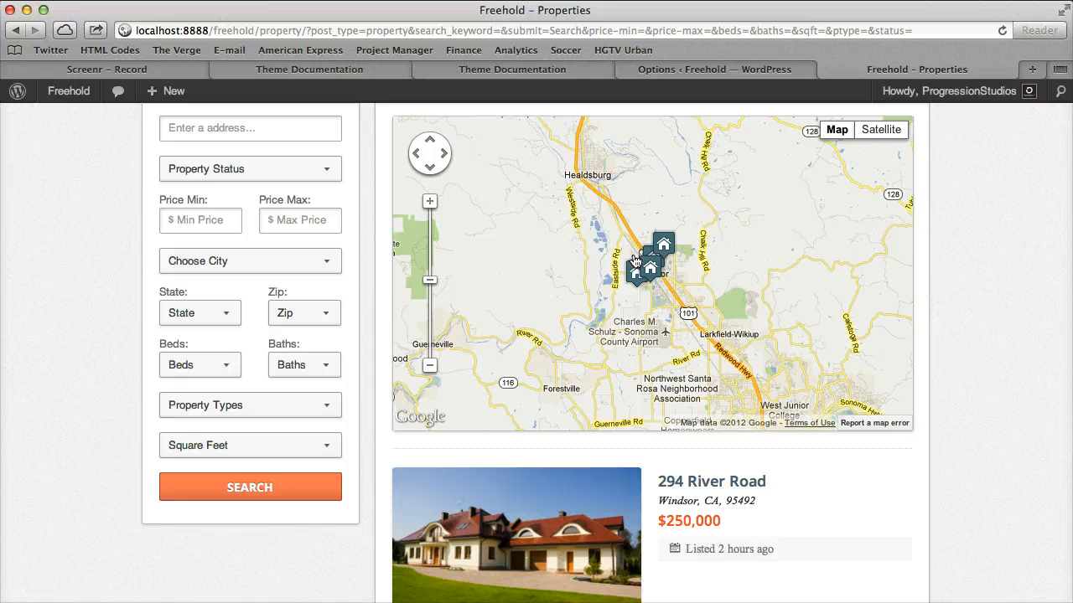
scroll(675, 293, "up", 1)
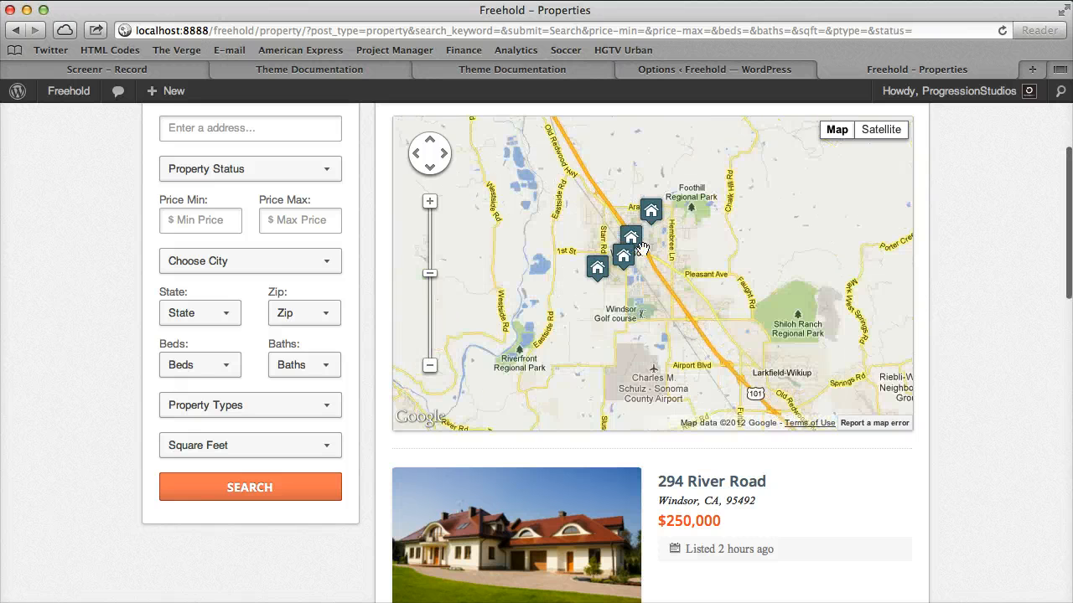
left_click_drag(656, 244, 678, 317)
- View the map icons site recommended under Choose Map Icon in a new tab and close it
left_click(749, 73)
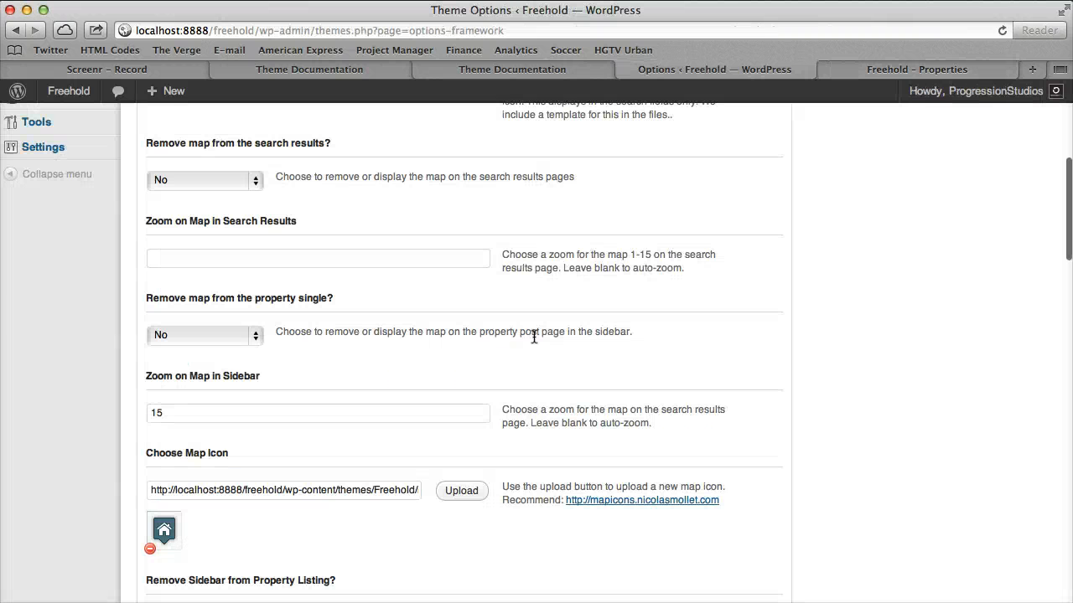
scroll(543, 332, "down", 3)
scroll(544, 332, "down", 2)
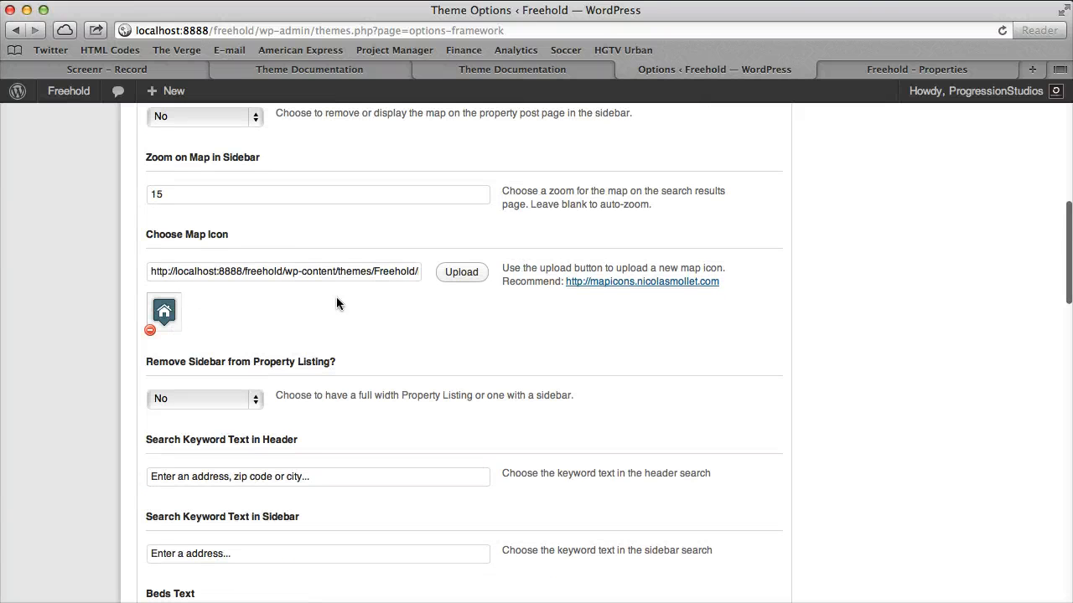
right_click(647, 284)
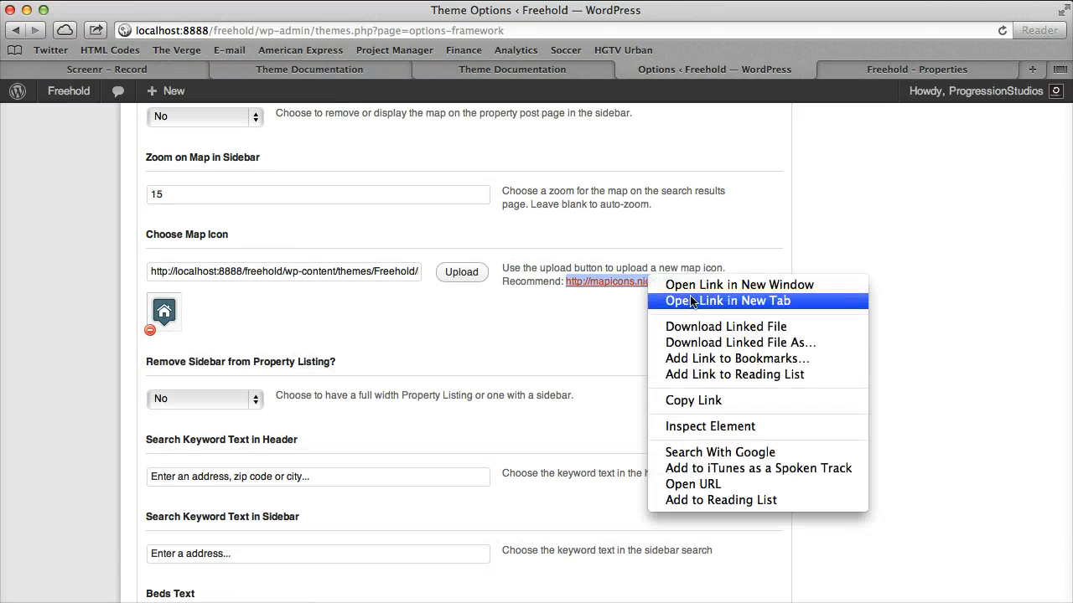
left_click(718, 300)
left_click(922, 69)
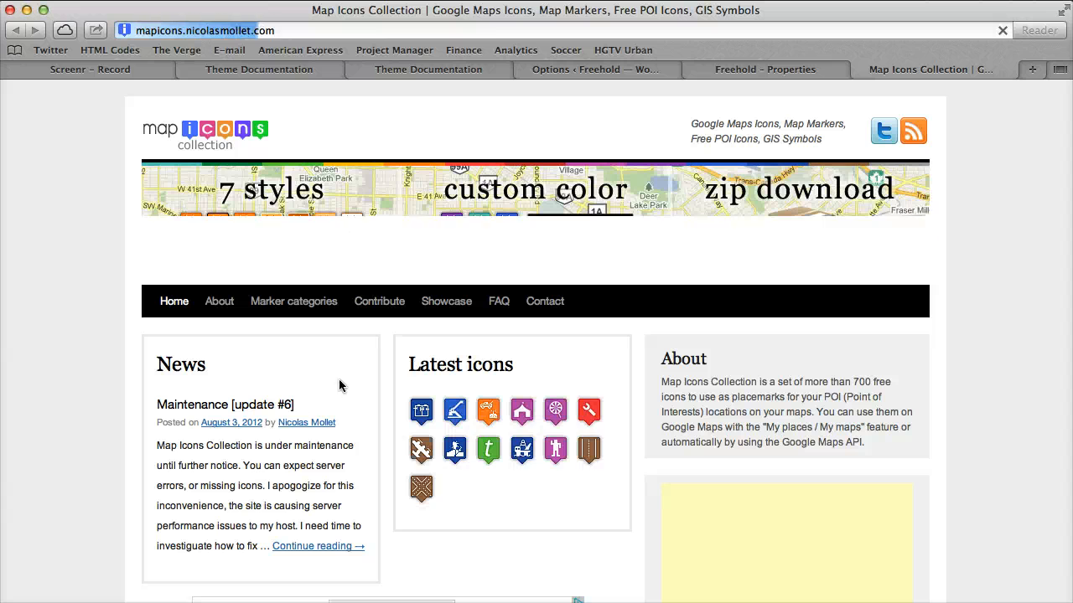
left_click(859, 69)
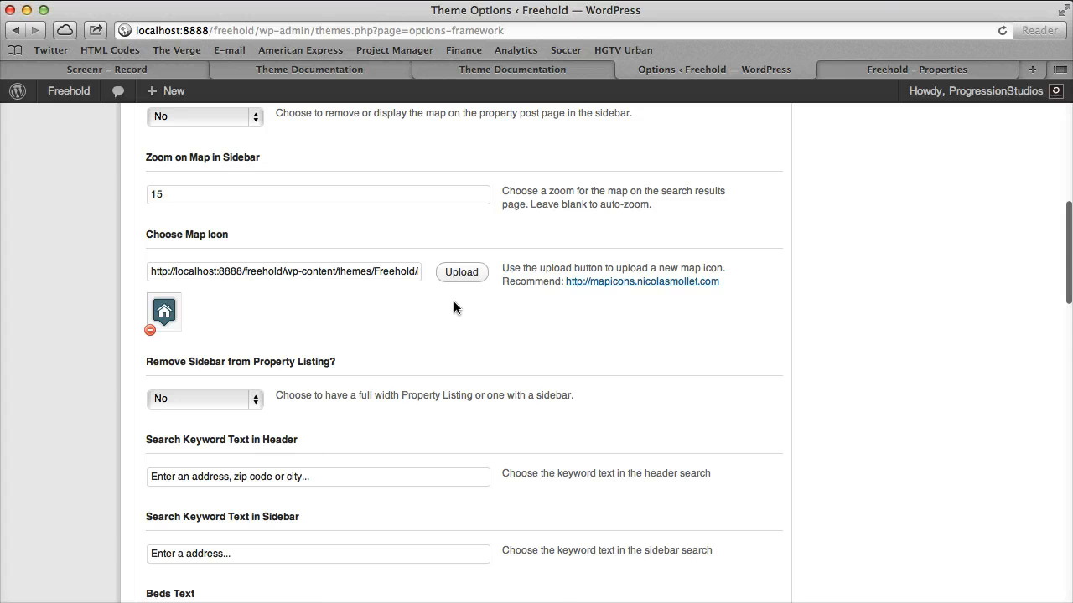
- Examine the Real Estate text options for beds, baths, square feet, property search labels and no-result messages
scroll(453, 302, "down", 10)
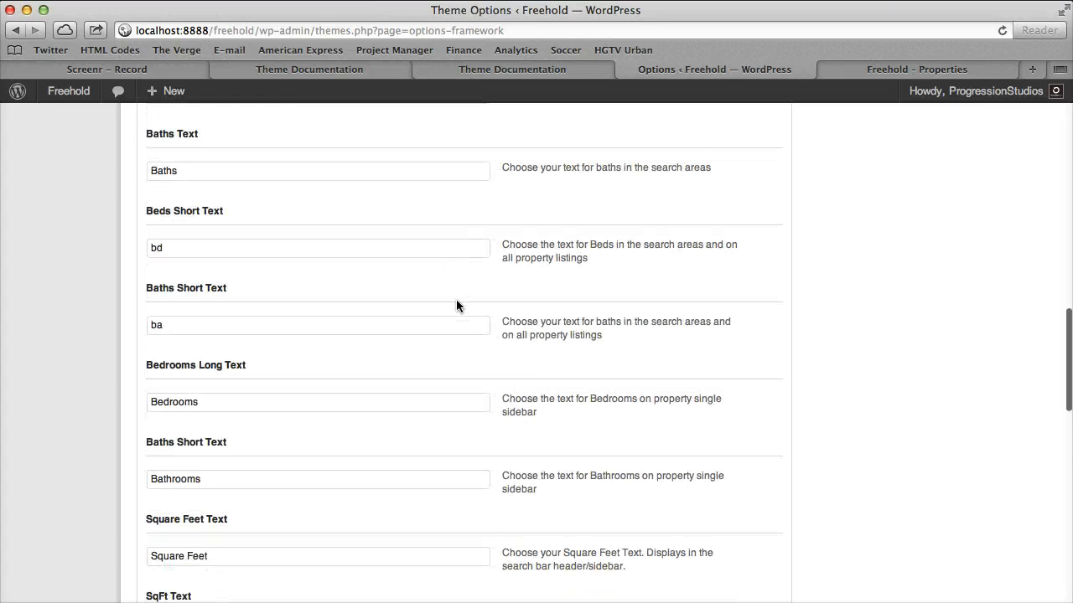
scroll(457, 301, "down", 10)
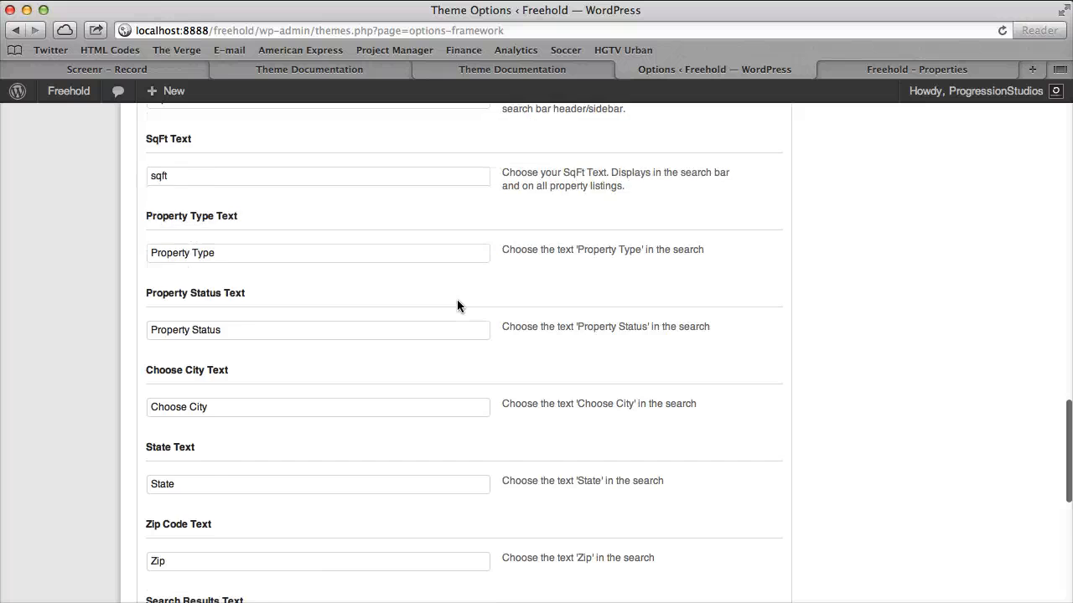
scroll(457, 304, "down", 10)
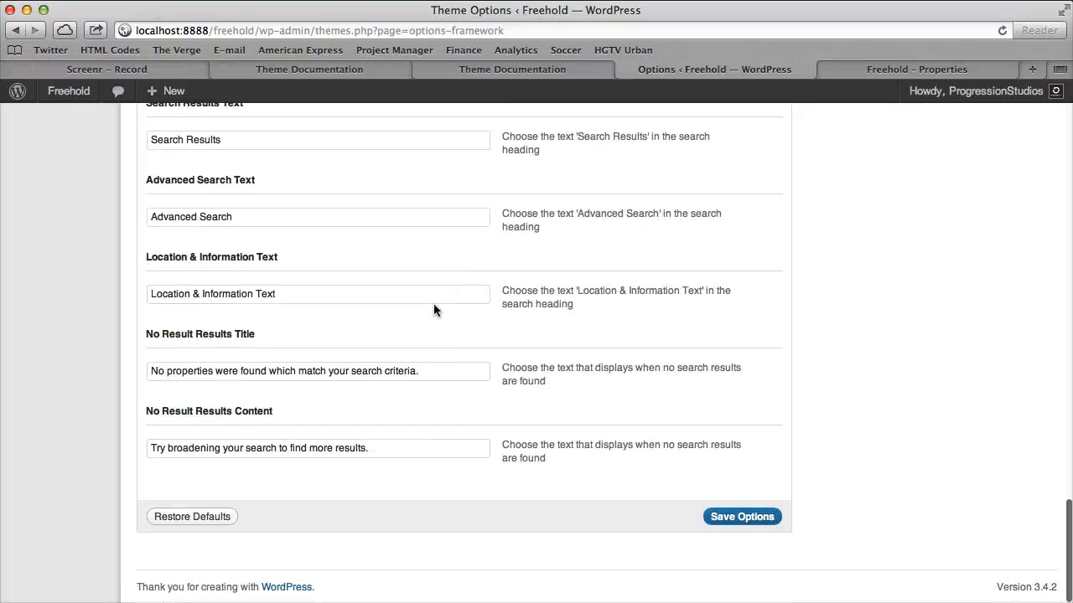
left_click(244, 219)
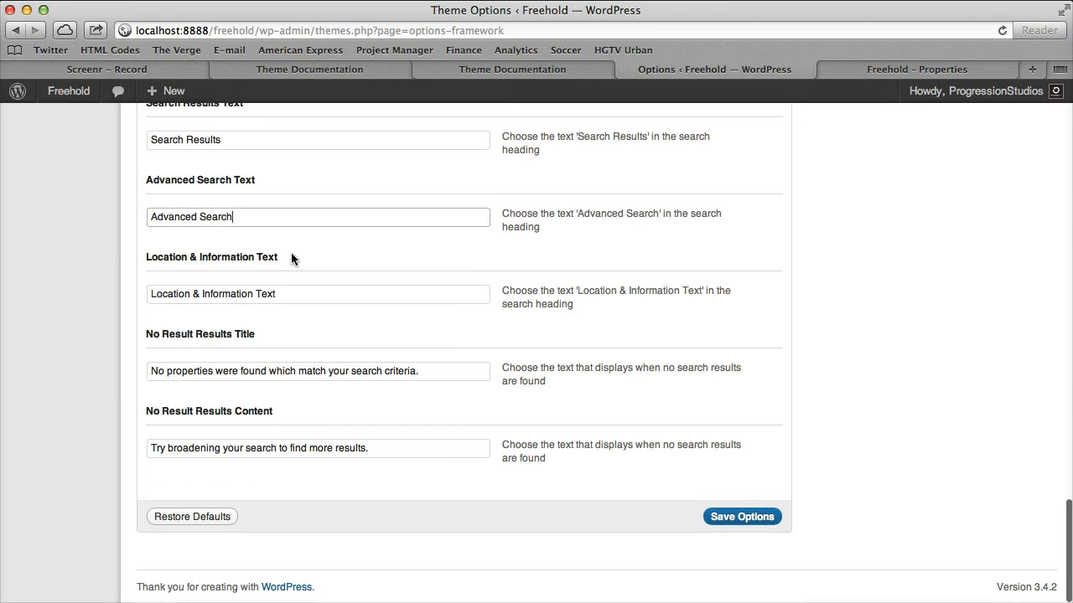
left_click(303, 290)
left_click(299, 217)
left_click(298, 140)
scroll(395, 287, "up", 5)
left_click(323, 279)
left_click(317, 208)
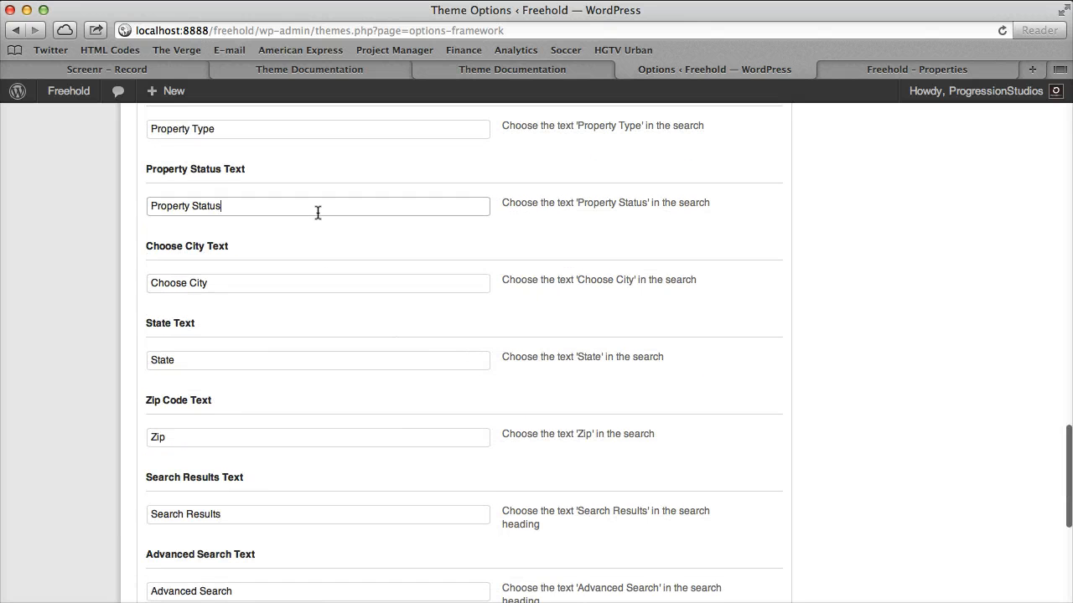
left_click(314, 129)
scroll(417, 292, "up", 3)
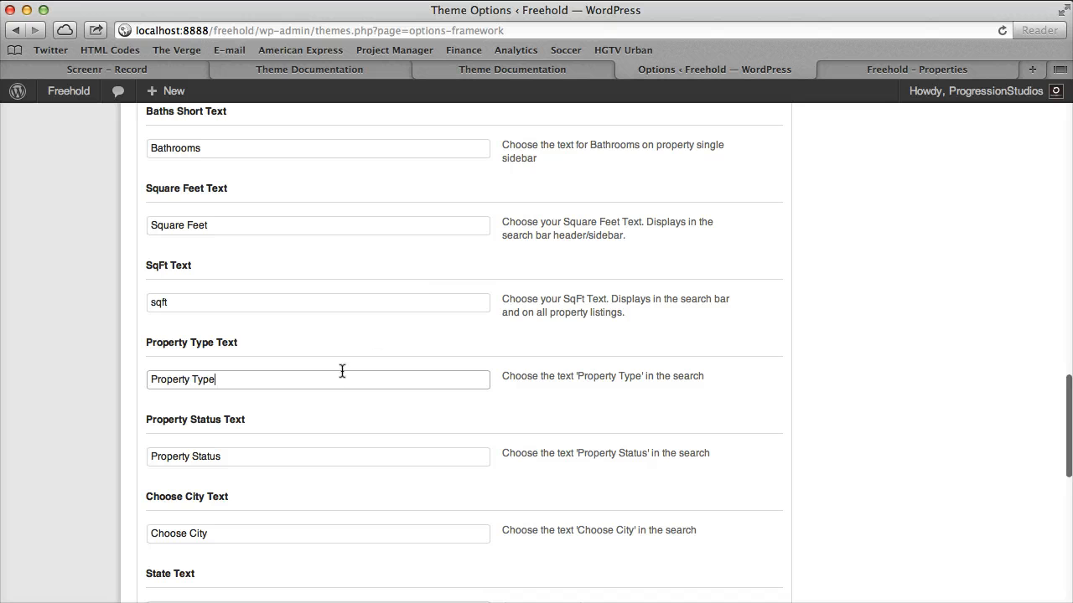
- Examine the Real Estate options for square feet text, View Listing text, currency and the currency background image
left_click(302, 301)
left_click(299, 230)
scroll(346, 303, "up", 2)
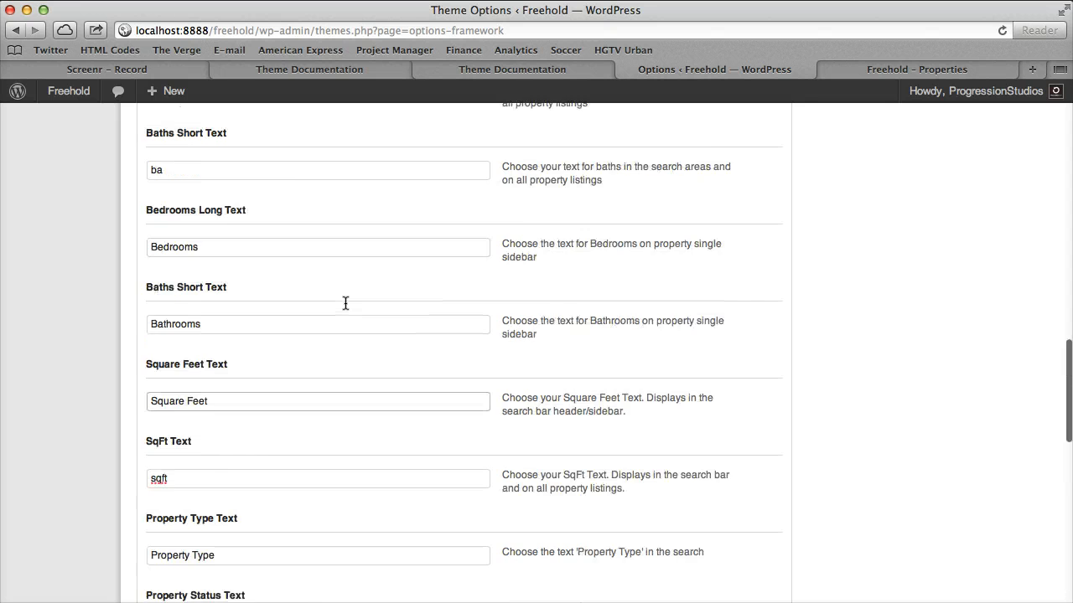
scroll(344, 305, "up", 1)
scroll(343, 306, "up", 8)
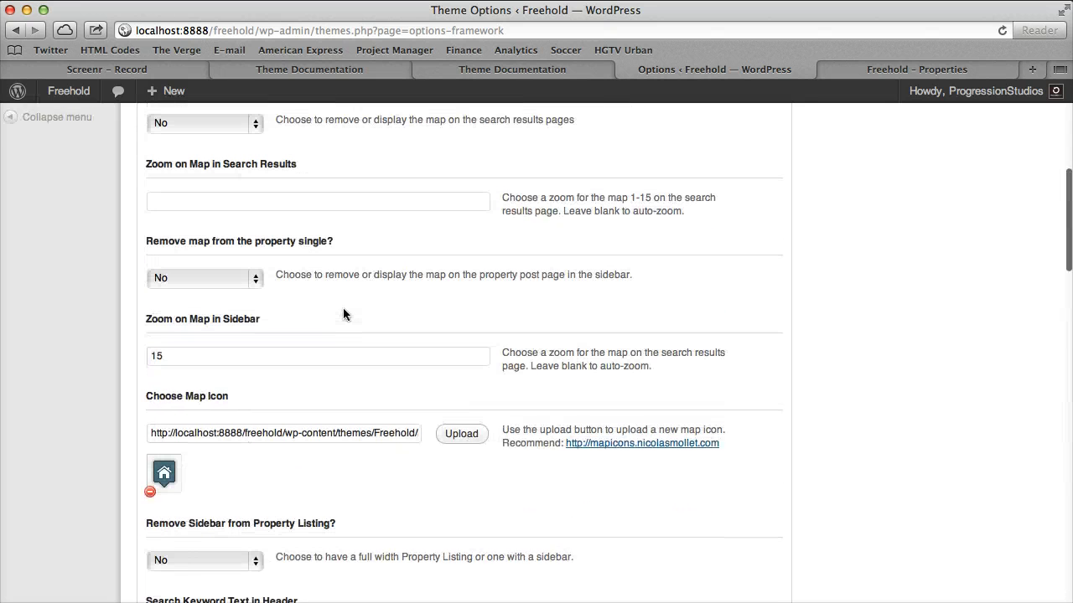
scroll(343, 308, "up", 5)
left_click(343, 311)
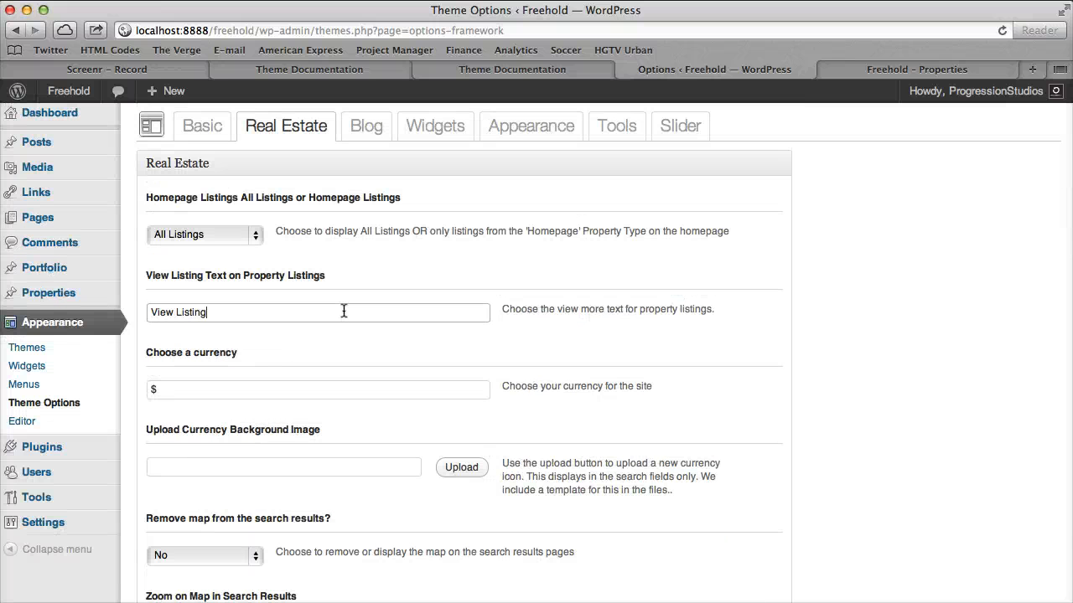
left_click(285, 390)
scroll(378, 383, "down", 5)
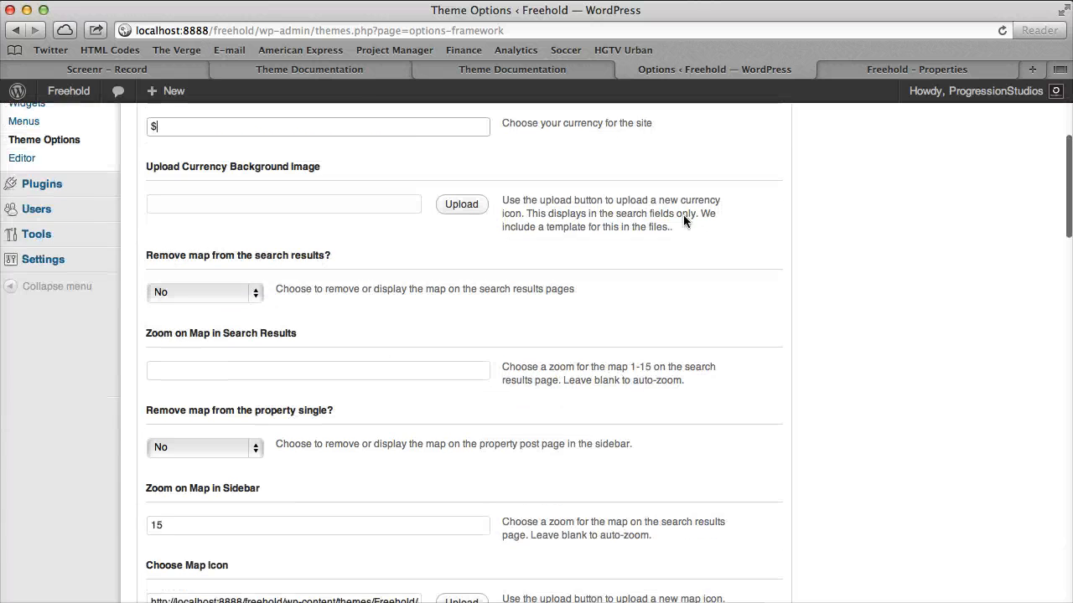
- Compare the live search results page's sidebar search and listings with the Real Estate options
left_click(872, 74)
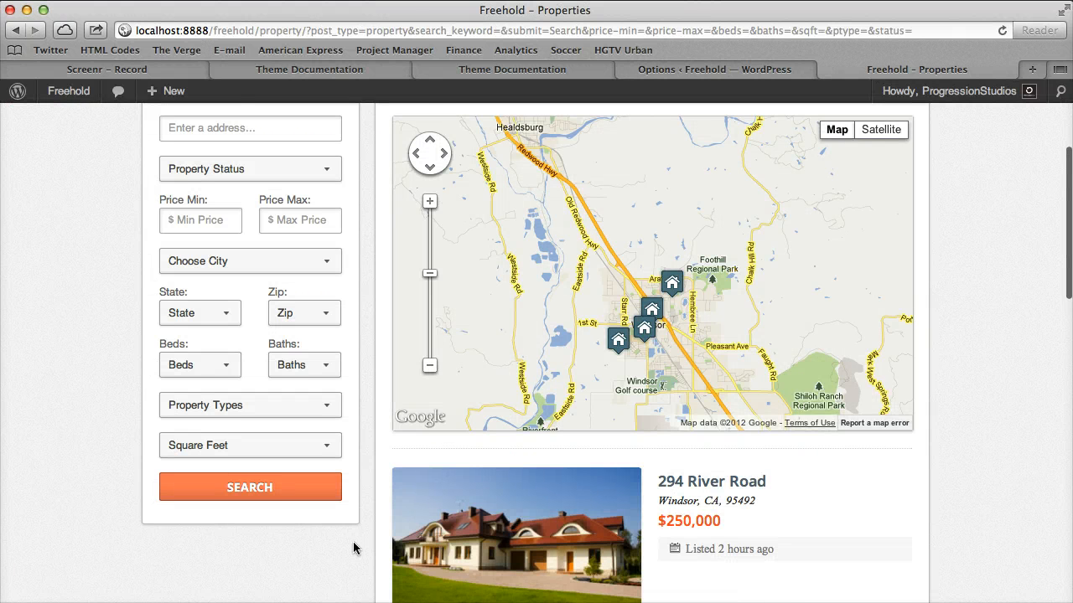
scroll(359, 545, "down", 3)
scroll(360, 545, "up", 5)
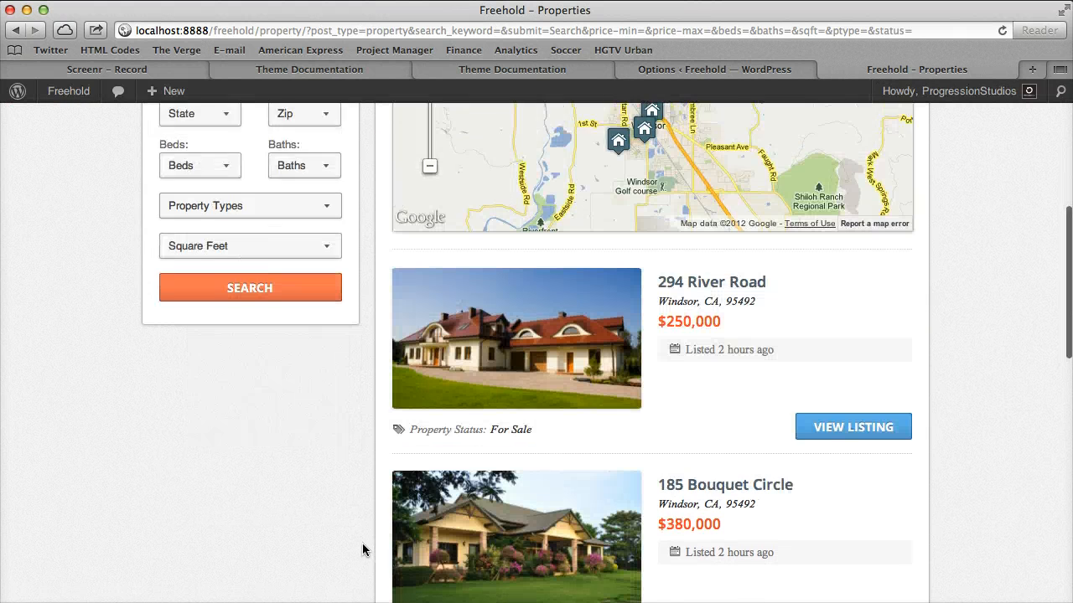
left_click(689, 69)
scroll(392, 349, "down", 9)
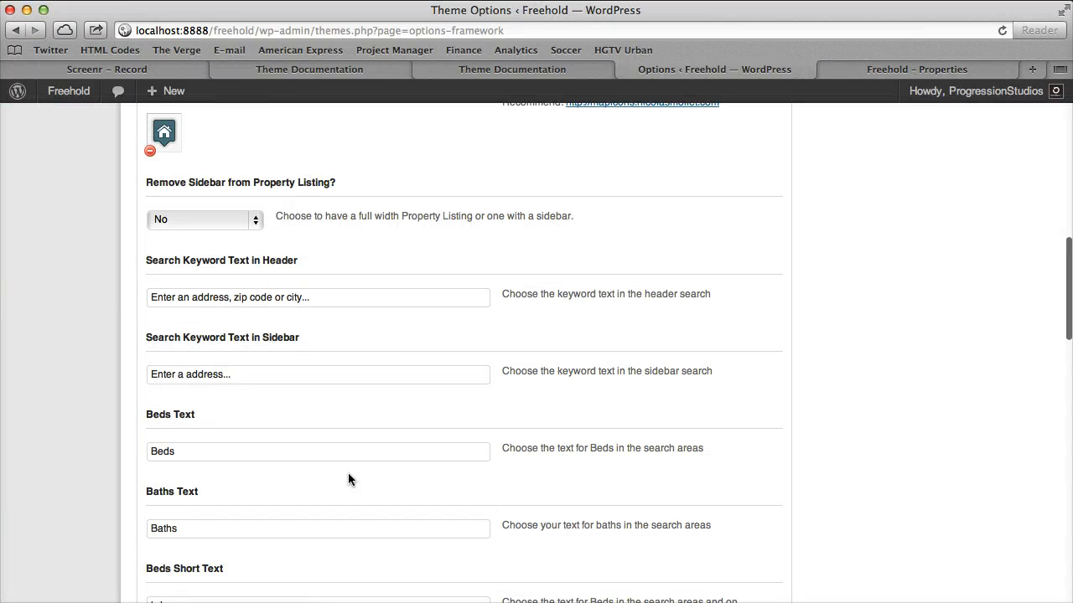
scroll(479, 409, "up", 15)
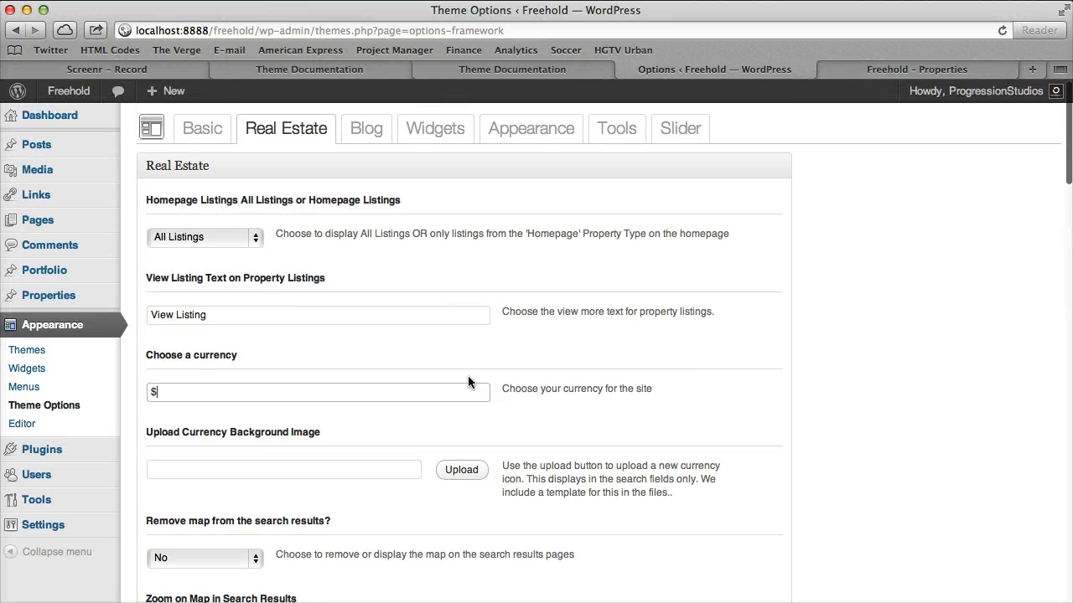
- View the Blog options and compare the social link fields in the Widgets options with the live site's header icons
left_click(376, 131)
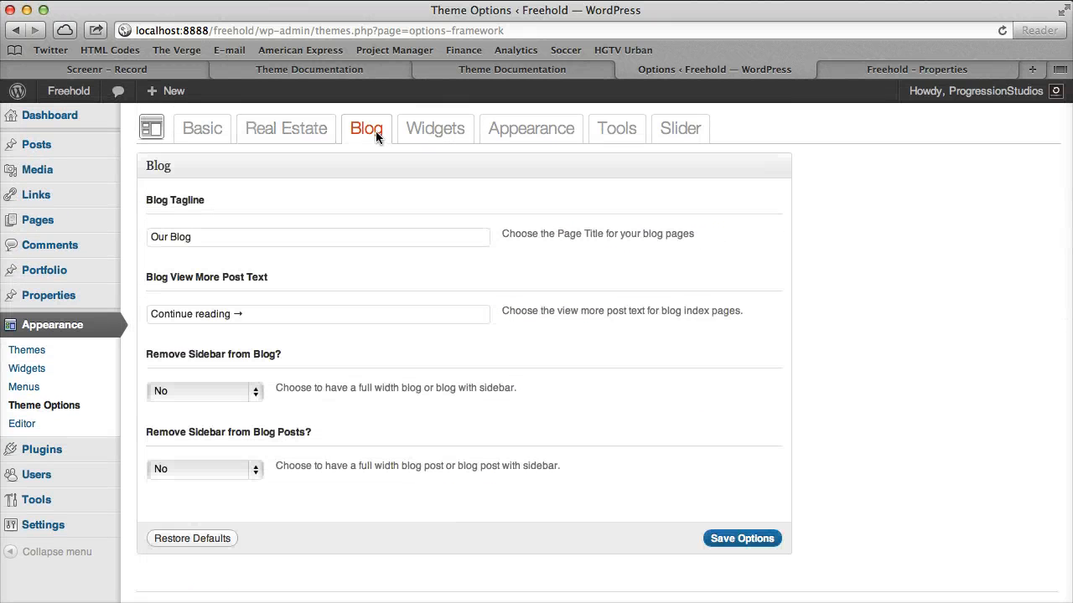
left_click(436, 133)
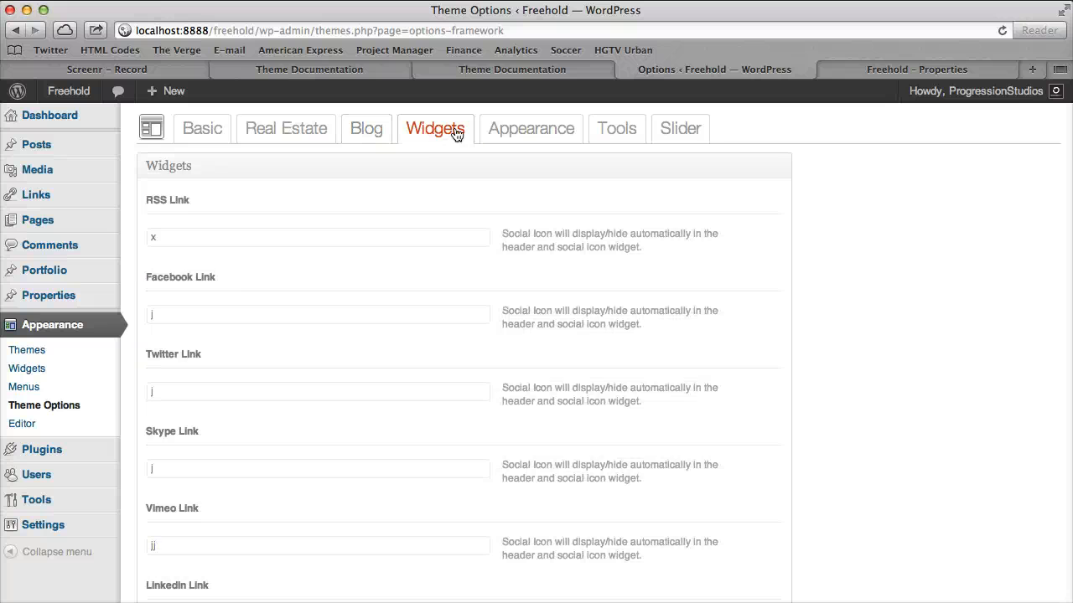
left_click(863, 70)
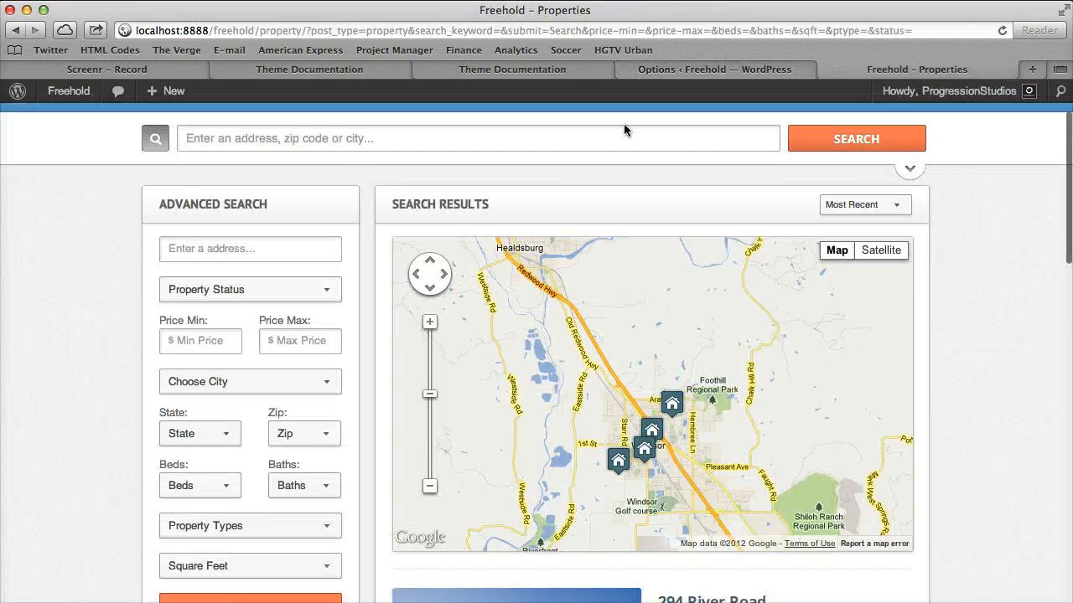
scroll(891, 136, "up", 3)
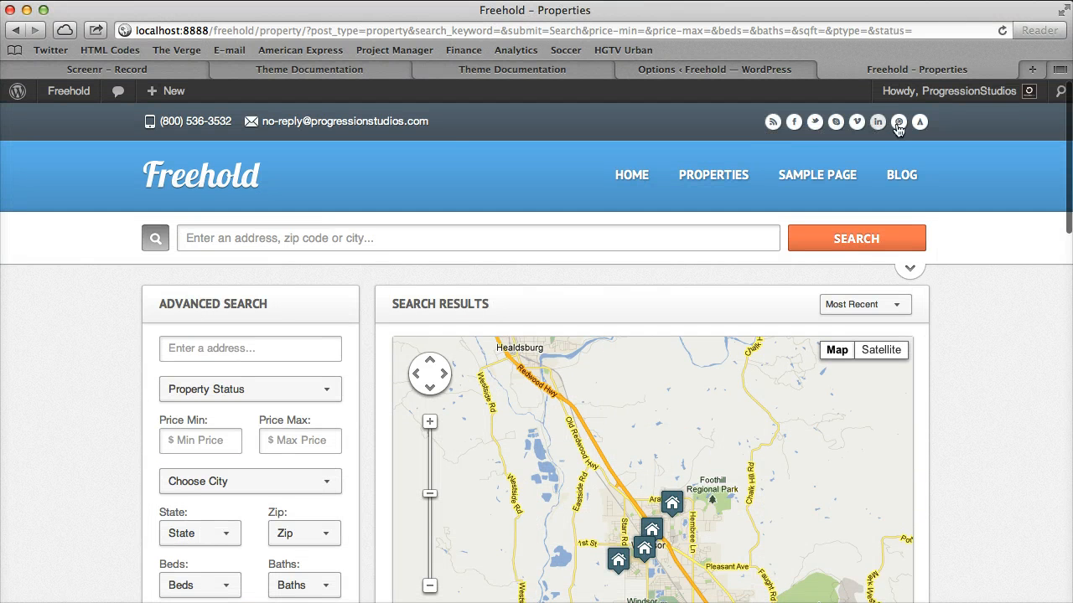
- Look through the local homepage for a social icons widget and view it on freehold.progressionstudios.com in a new tab
left_click(224, 195)
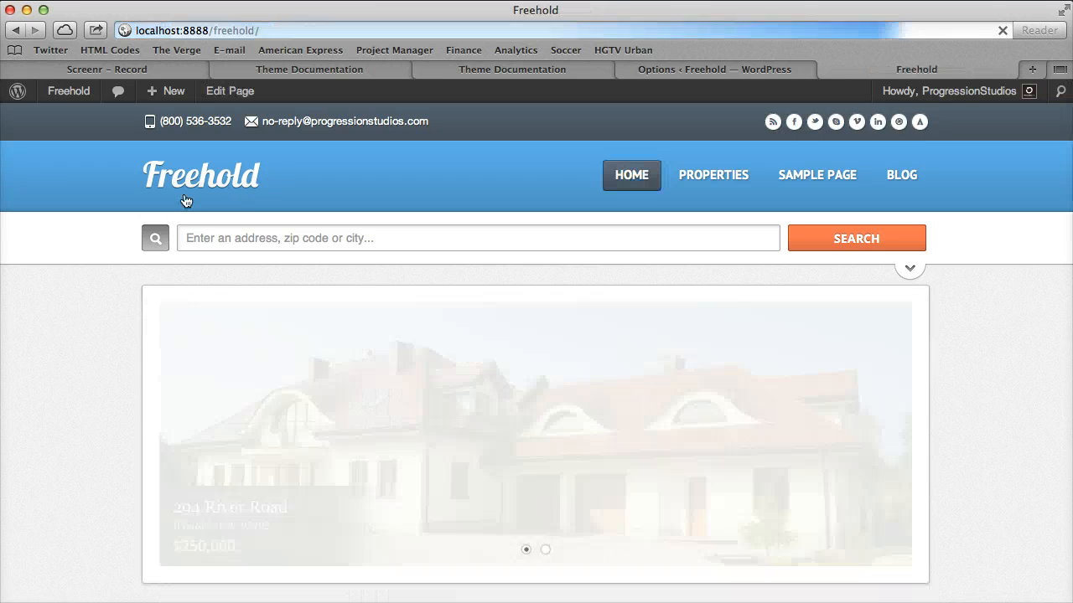
scroll(85, 348, "down", 10)
scroll(93, 352, "up", 4)
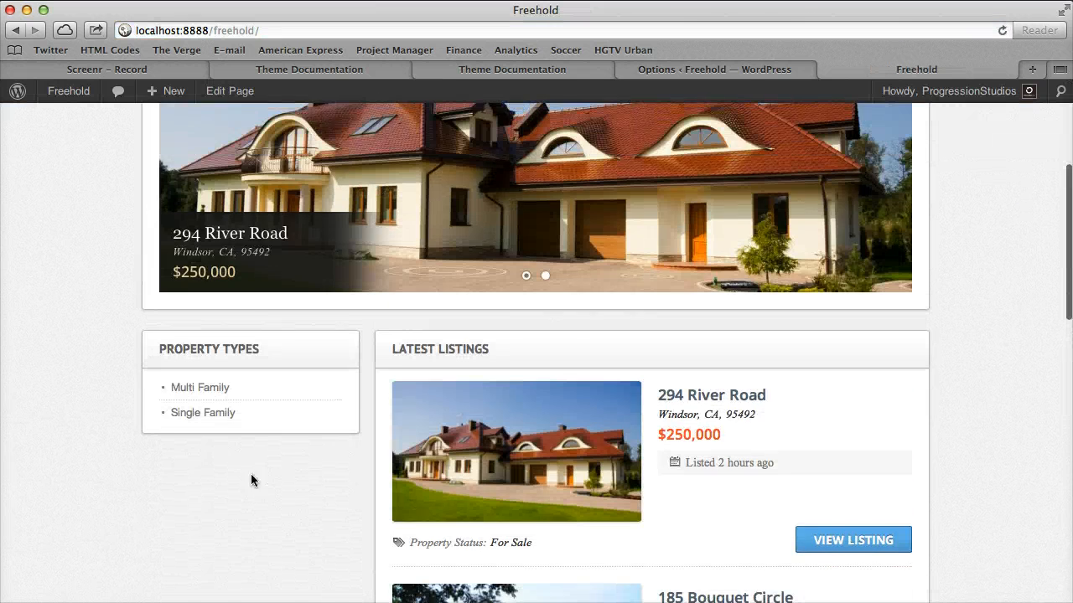
scroll(330, 385, "up", 4)
key("super+t")
type("freehold.progressionstudios.com")
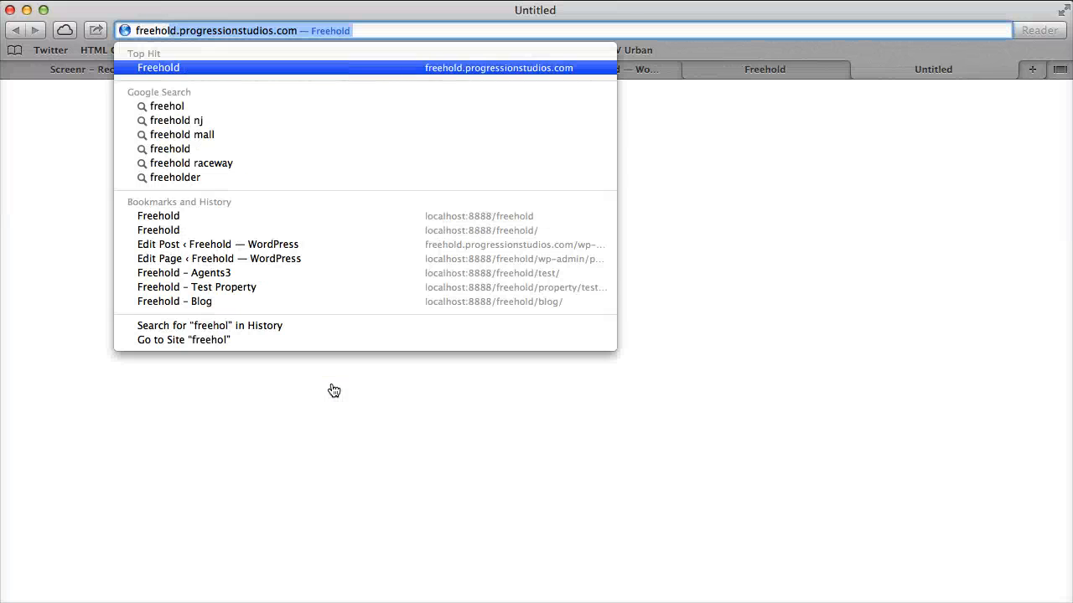
key("Return")
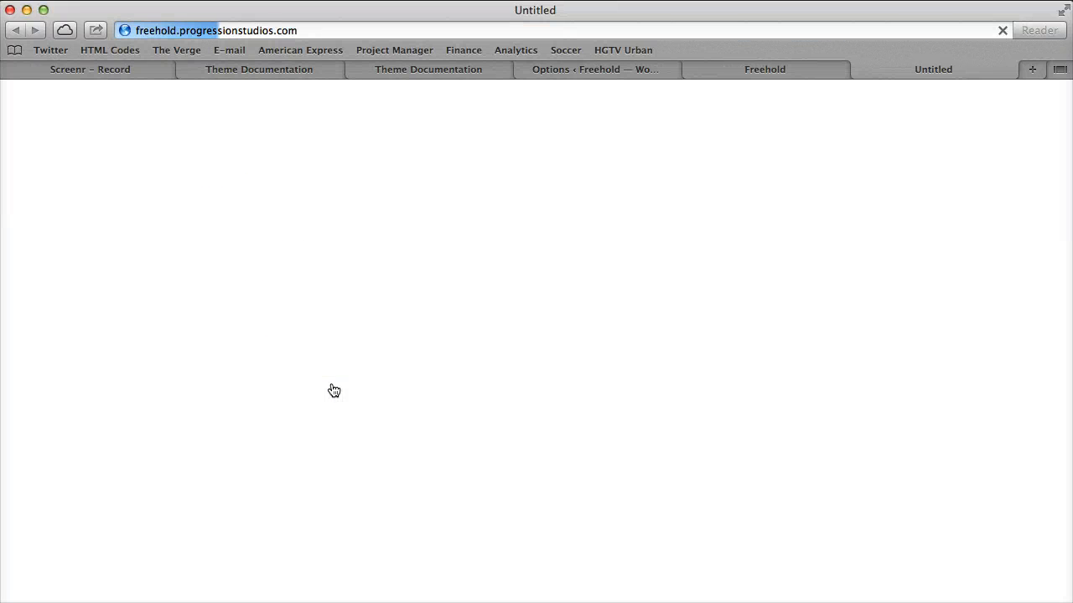
scroll(336, 411, "down", 10)
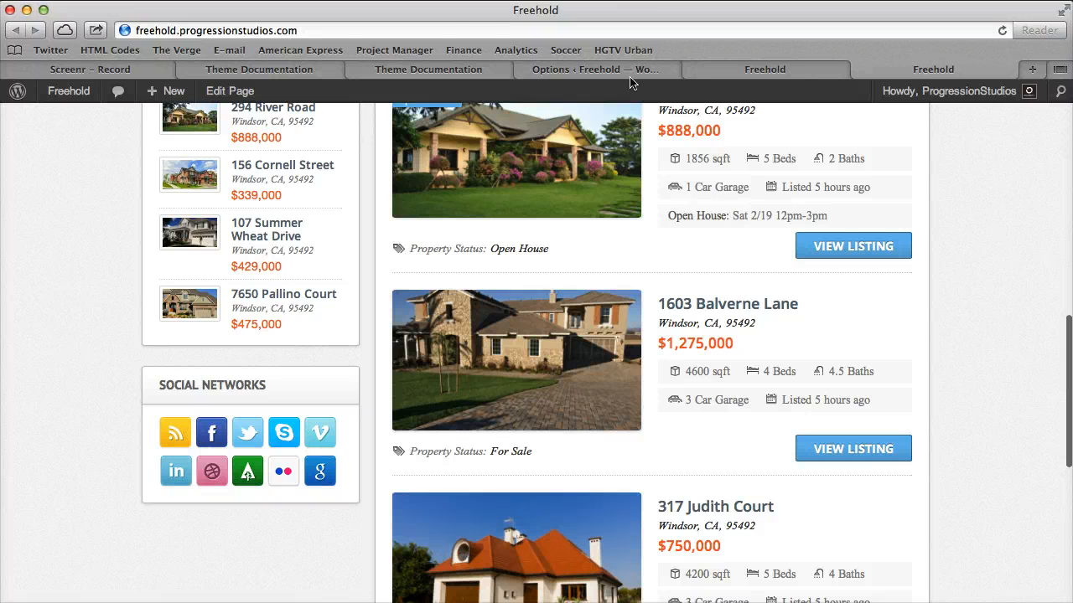
left_click(602, 71)
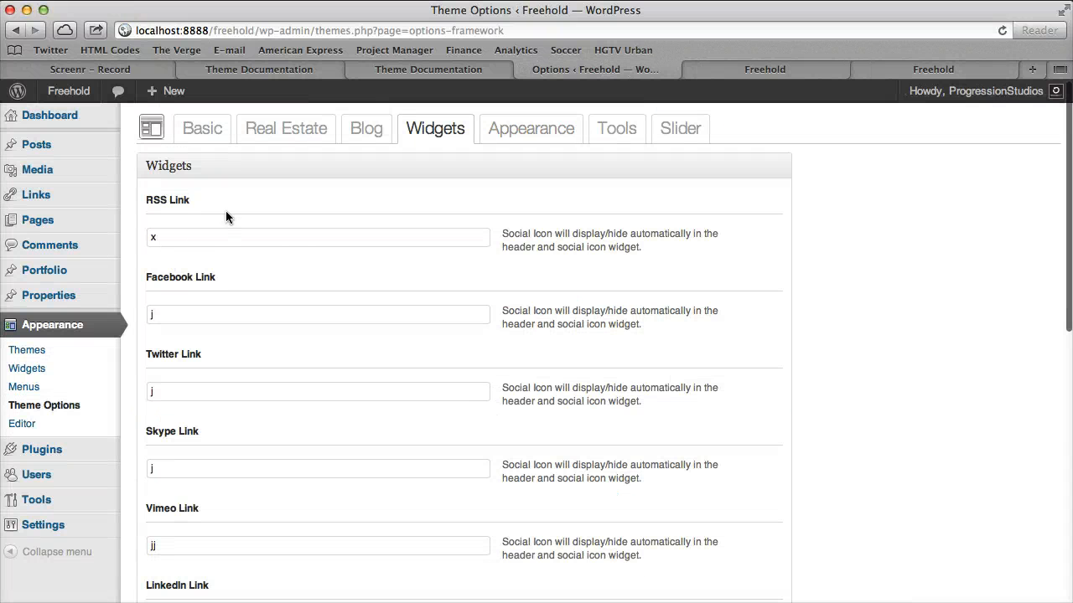
left_click(149, 236)
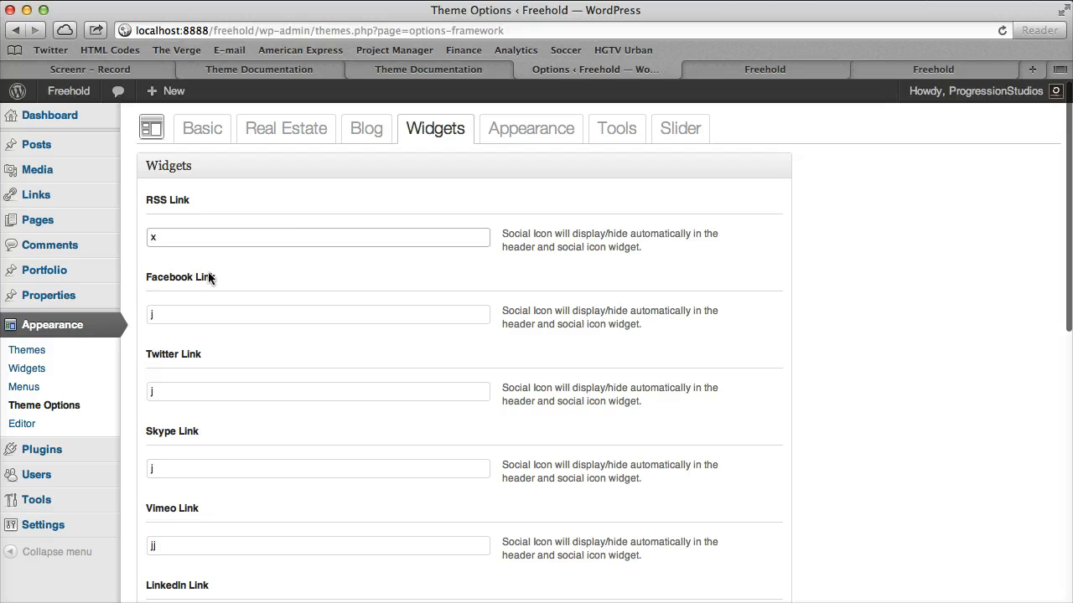
key("Tab")
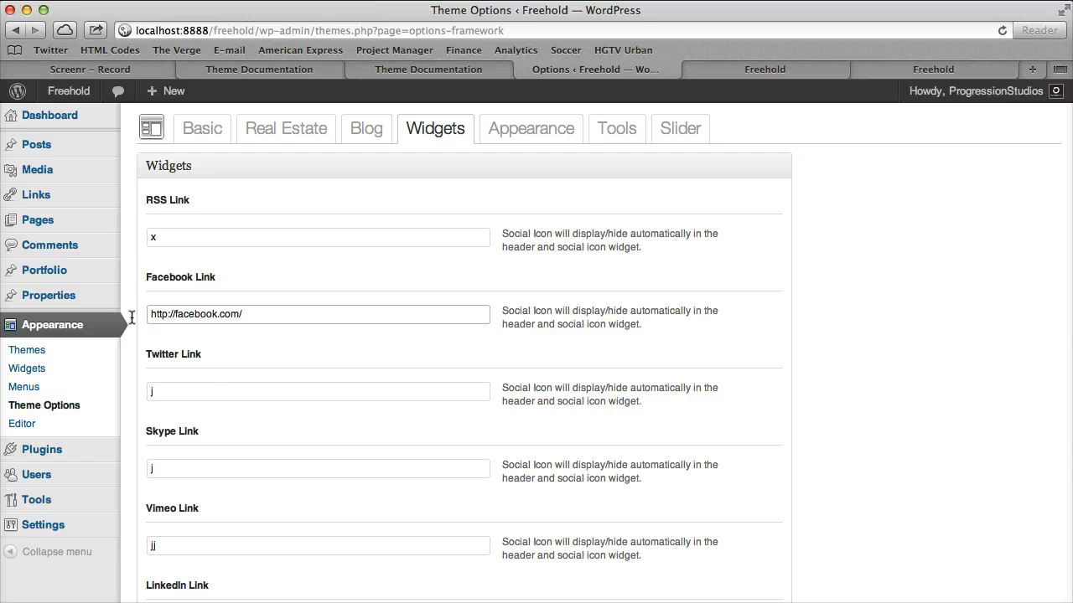
left_click(147, 390)
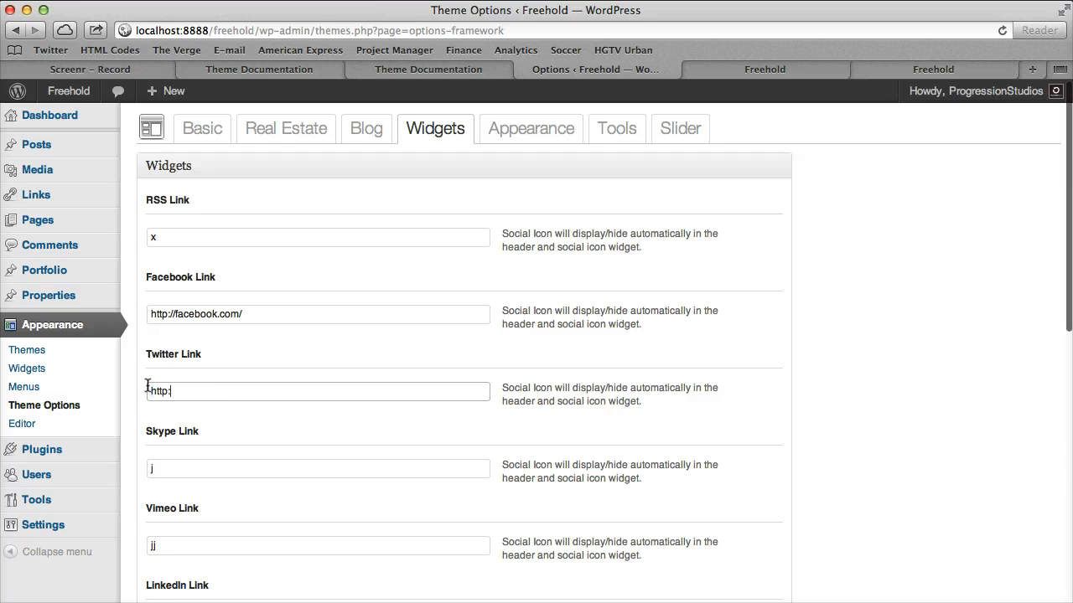
type("http://twitter.com/progression_s")
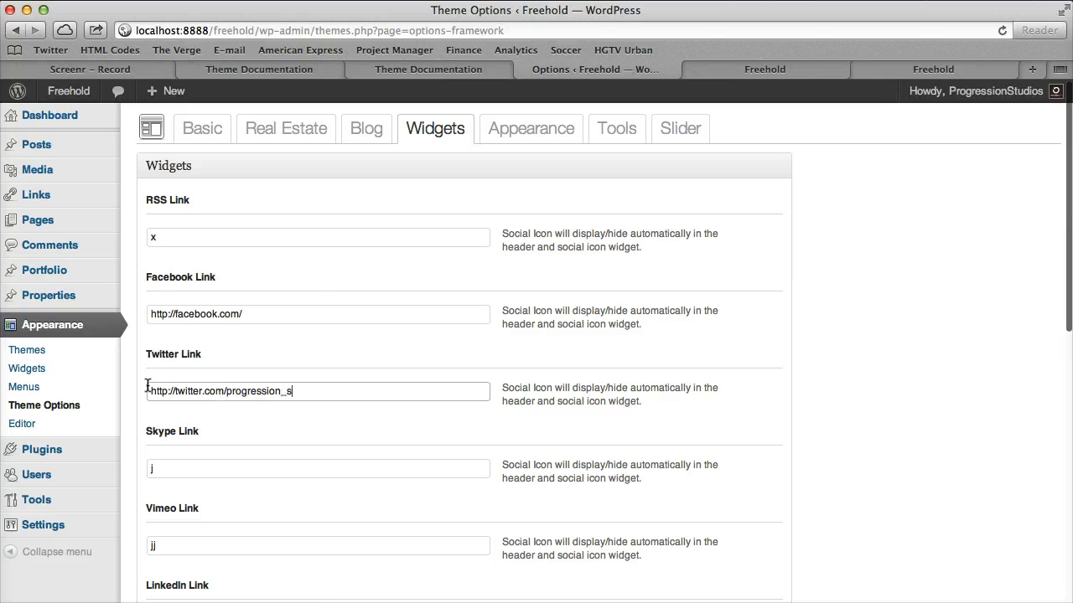
scroll(578, 239, "down", 15)
scroll(689, 347, "up", 15)
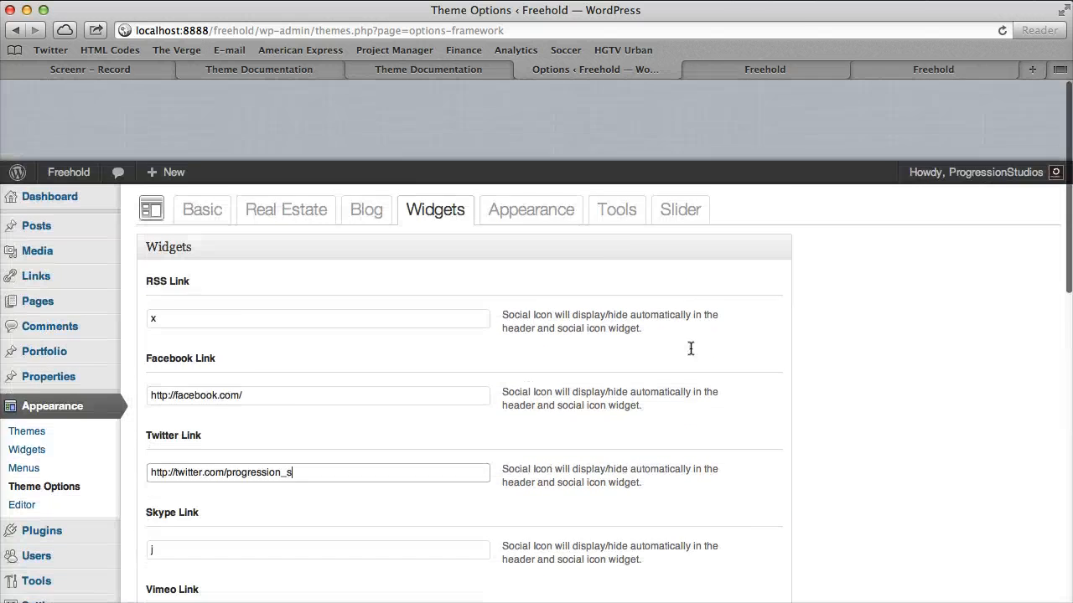
- Open the Appearance options, view the logo upload dialog and close it without uploading anything
left_click(540, 122)
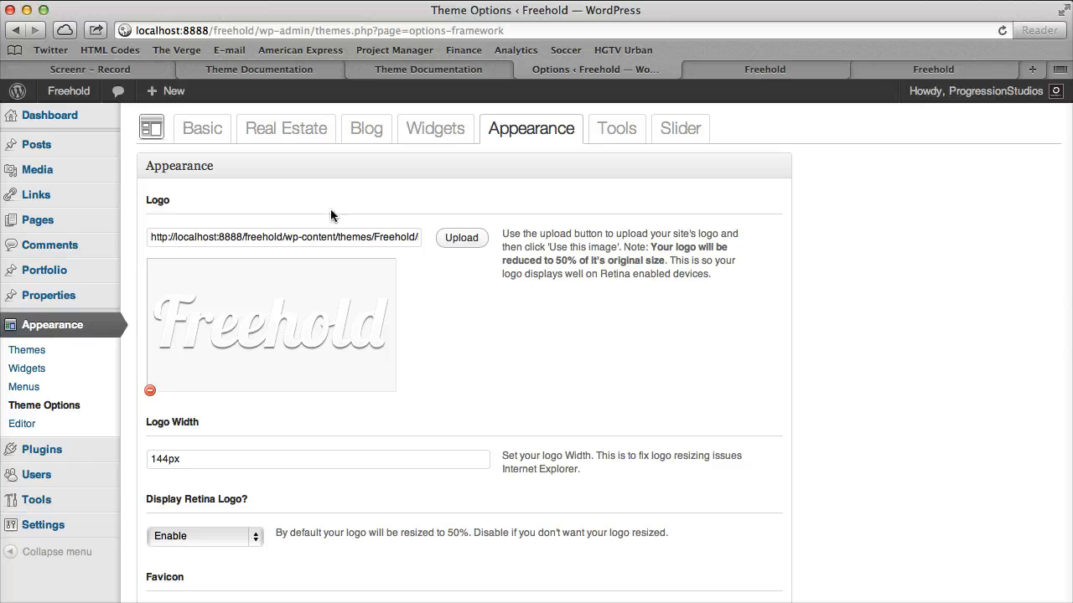
left_click(462, 239)
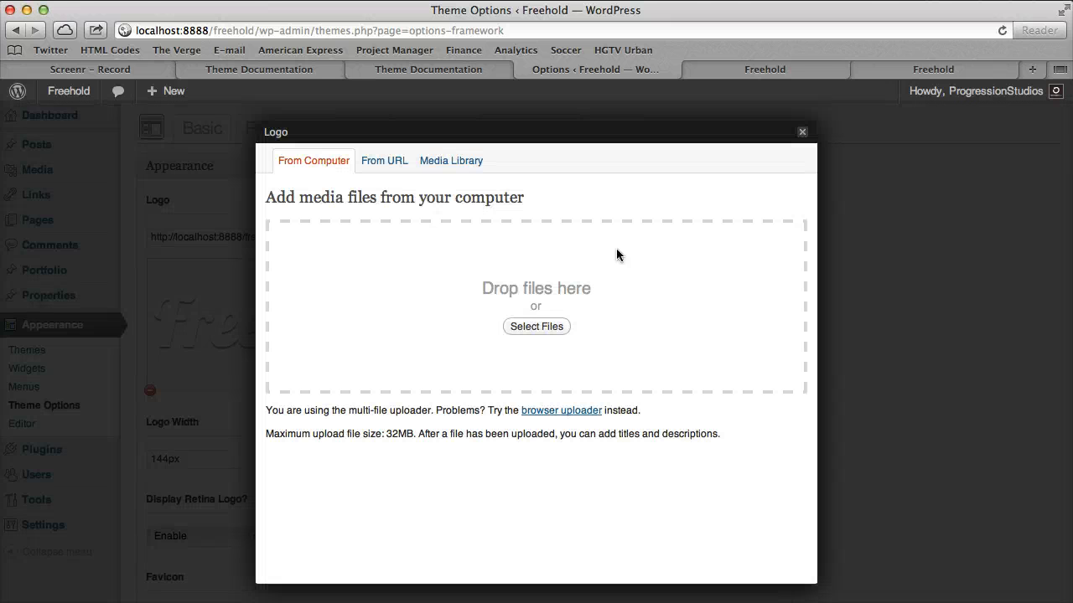
left_click(880, 277)
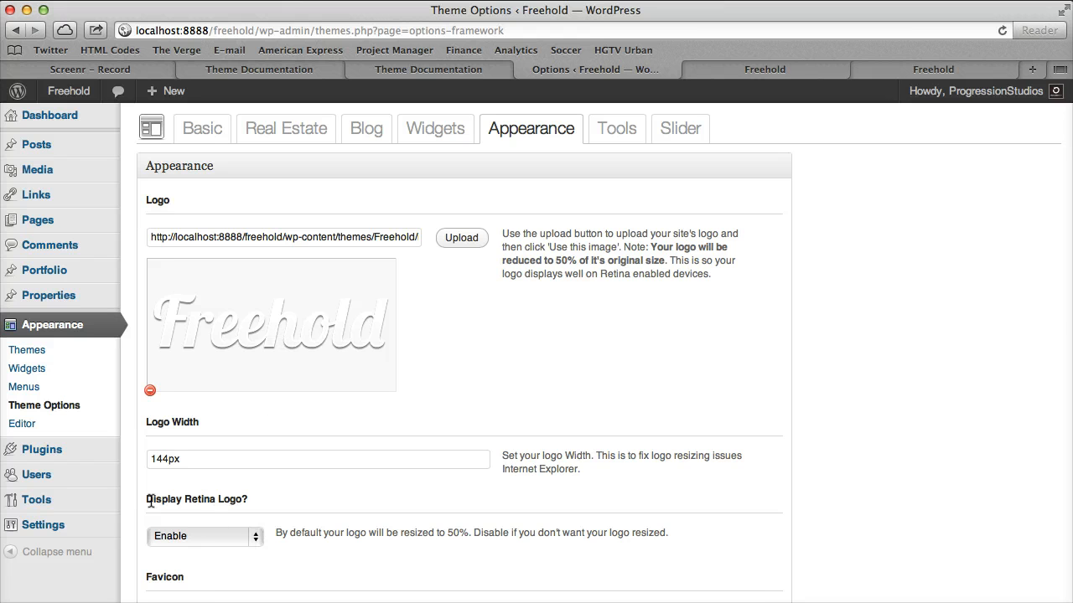
- Examine the Logo Width setting and the choices for Display Retina Logo in the Appearance options
left_click_drag(149, 500, 253, 495)
left_click(252, 495)
left_click(316, 455)
left_click(359, 397)
scroll(333, 469, "down", 3)
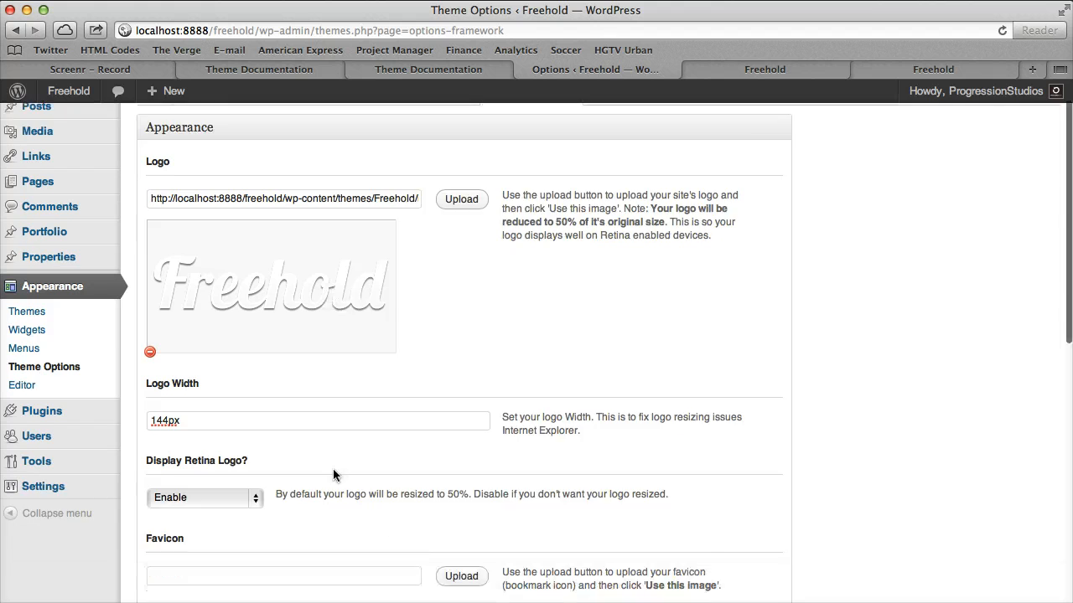
left_click(203, 461)
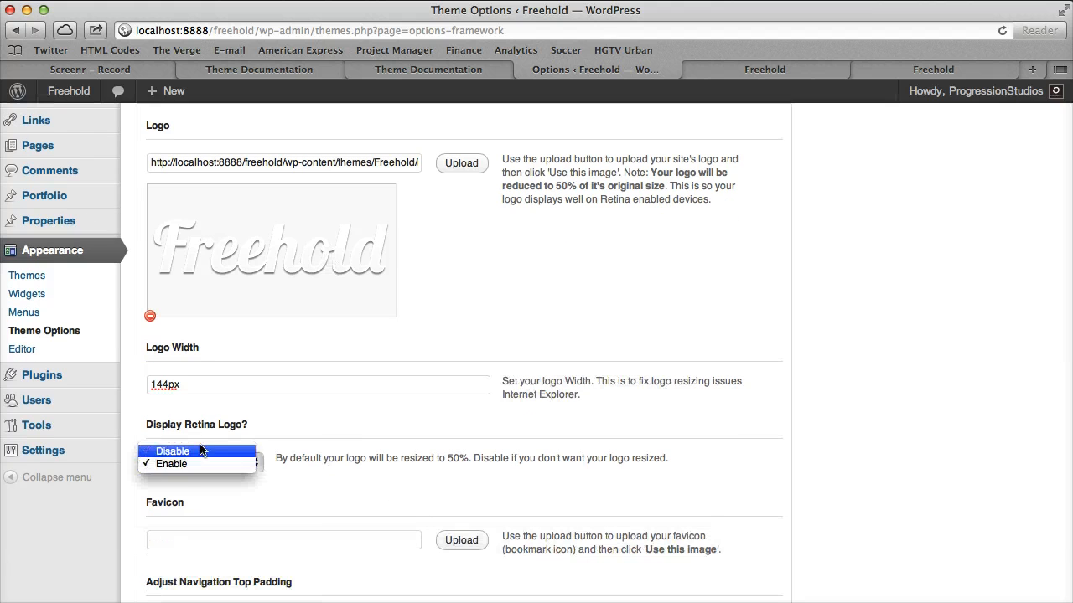
left_click(229, 429)
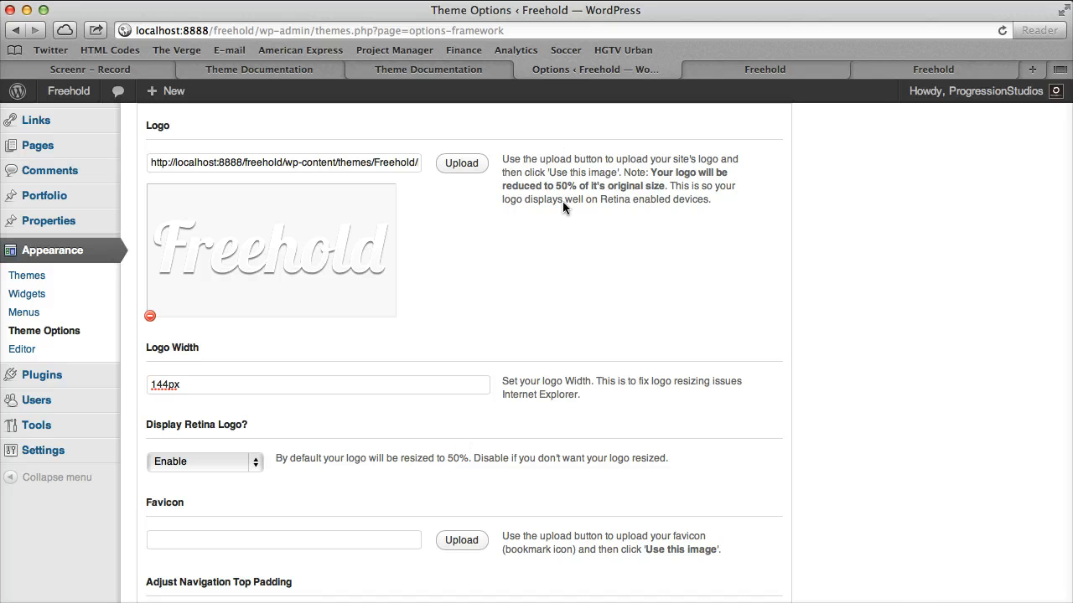
- Set Display Retina Logo to Disable, save the options and reload the live homepage to check the logo size
left_click(743, 69)
left_click(586, 70)
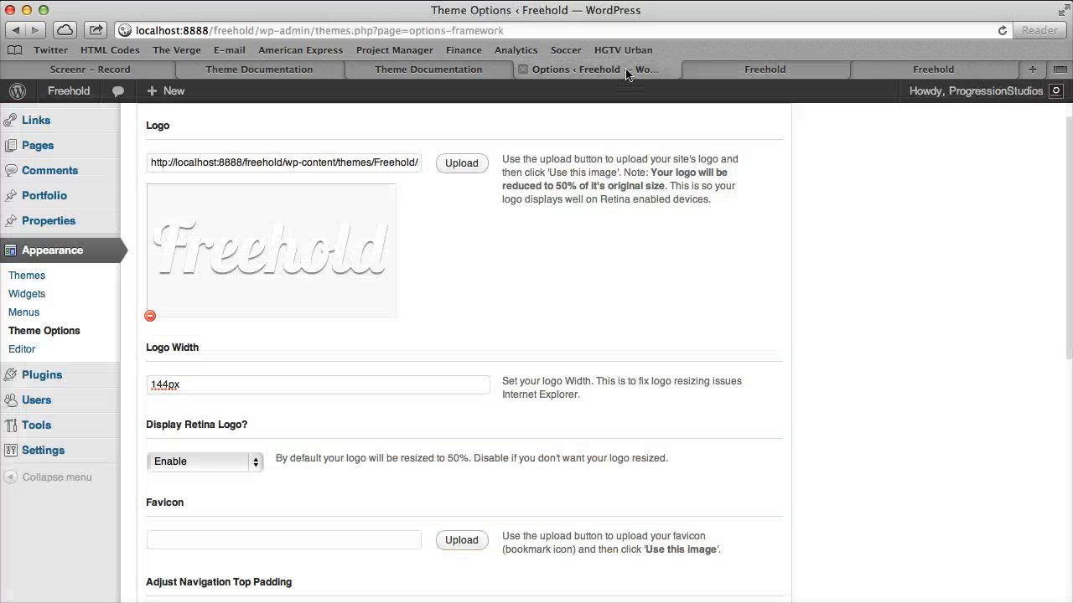
left_click(205, 461)
left_click(204, 451)
scroll(683, 500, "down", 15)
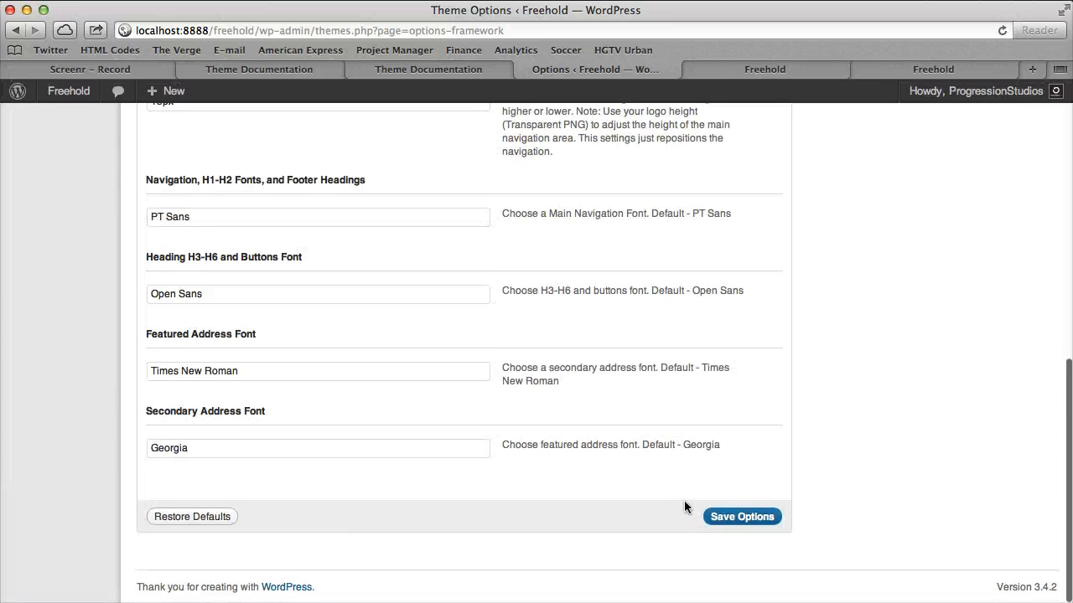
left_click(742, 517)
left_click(797, 67)
key("super+r")
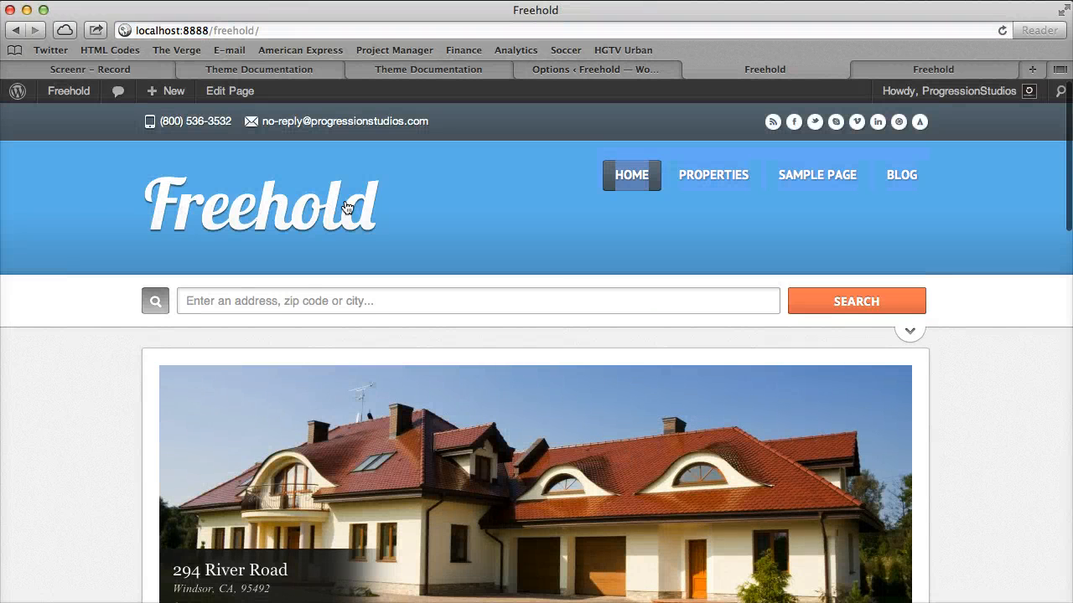
- Set Display Retina Logo back to Enable, save the options and return to the live site
left_click(595, 69)
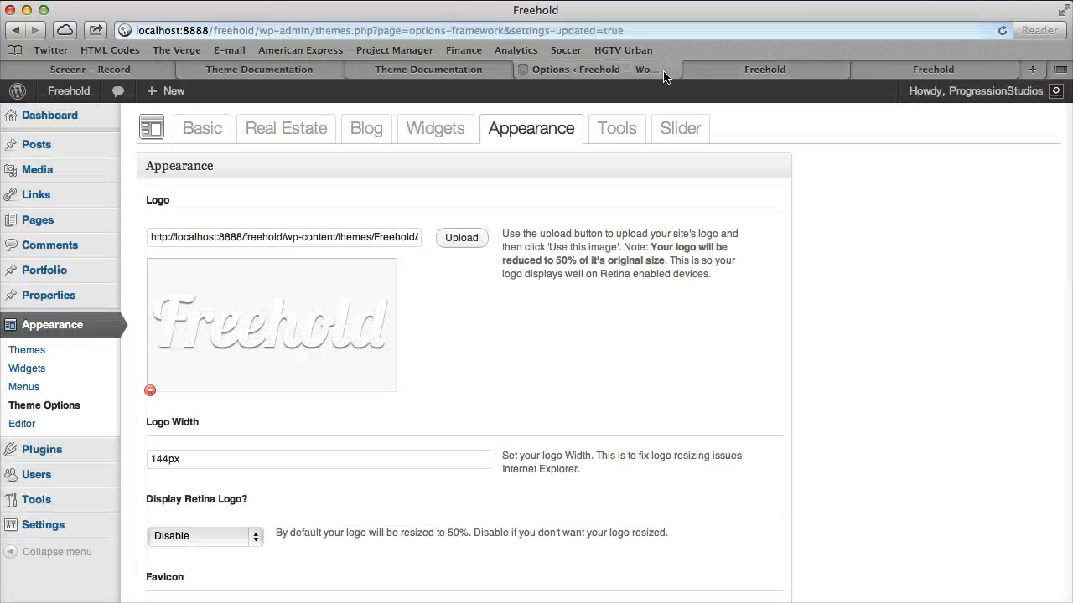
left_click(241, 528)
left_click(223, 550)
scroll(356, 514, "down", 15)
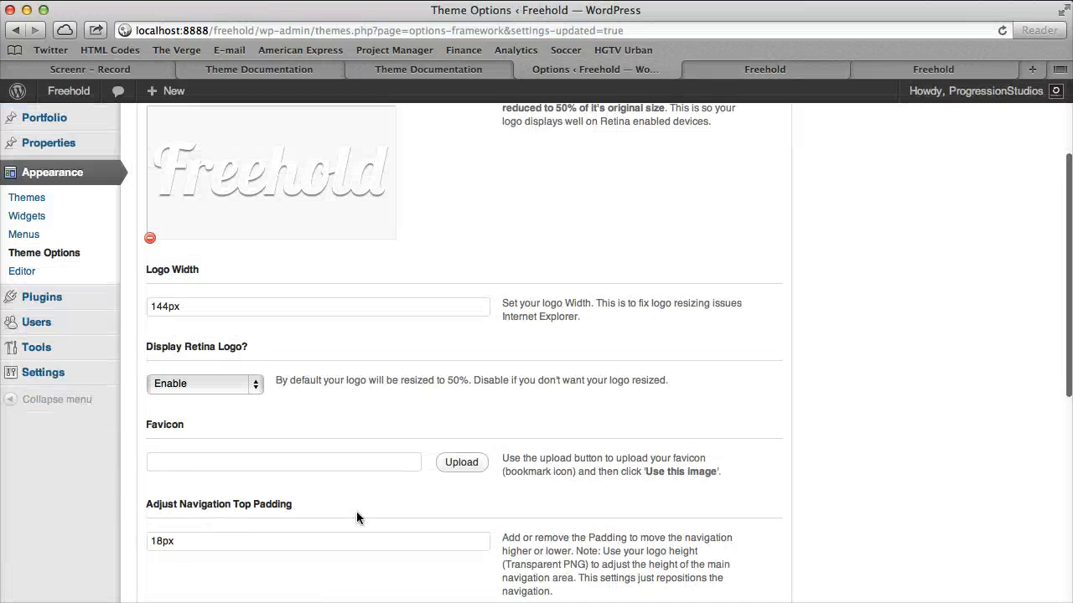
left_click(726, 517)
left_click(933, 69)
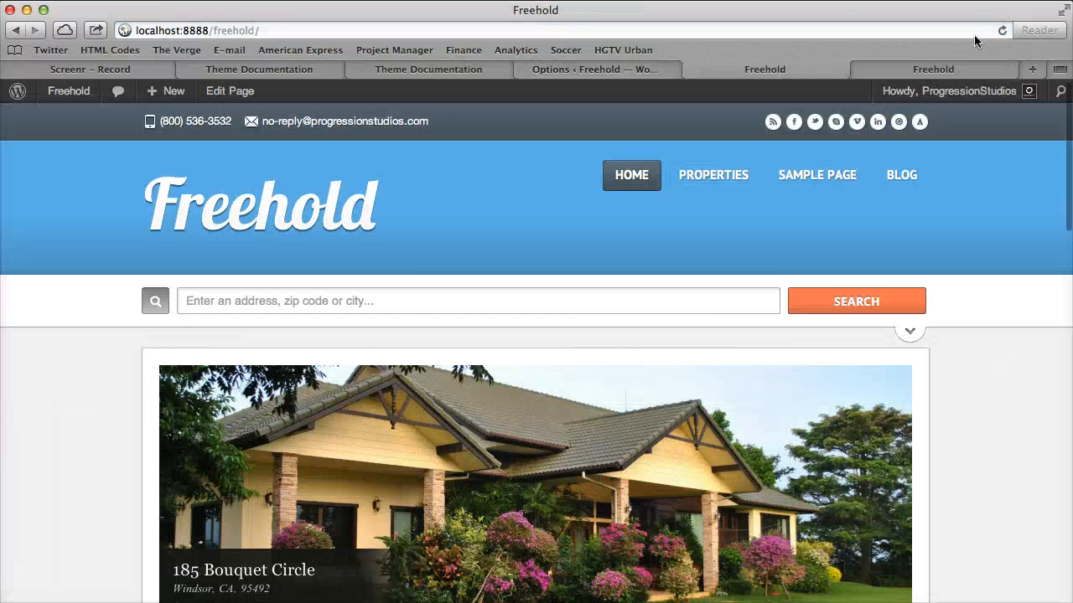
- Reload the live homepage to check the logo size and examine the Logo Width setting in the Appearance options
left_click(1003, 30)
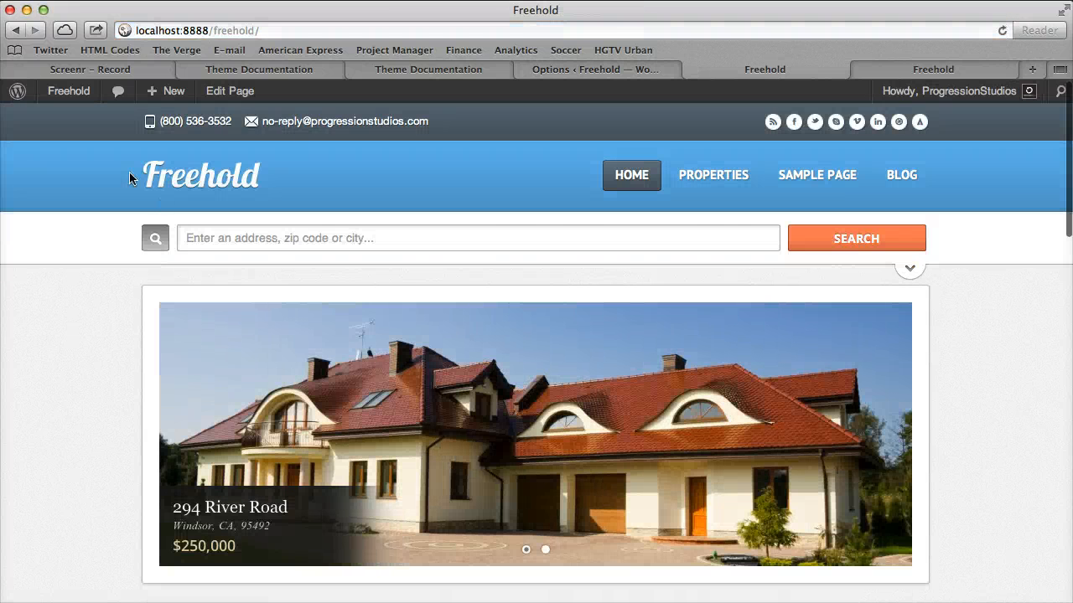
left_click(651, 71)
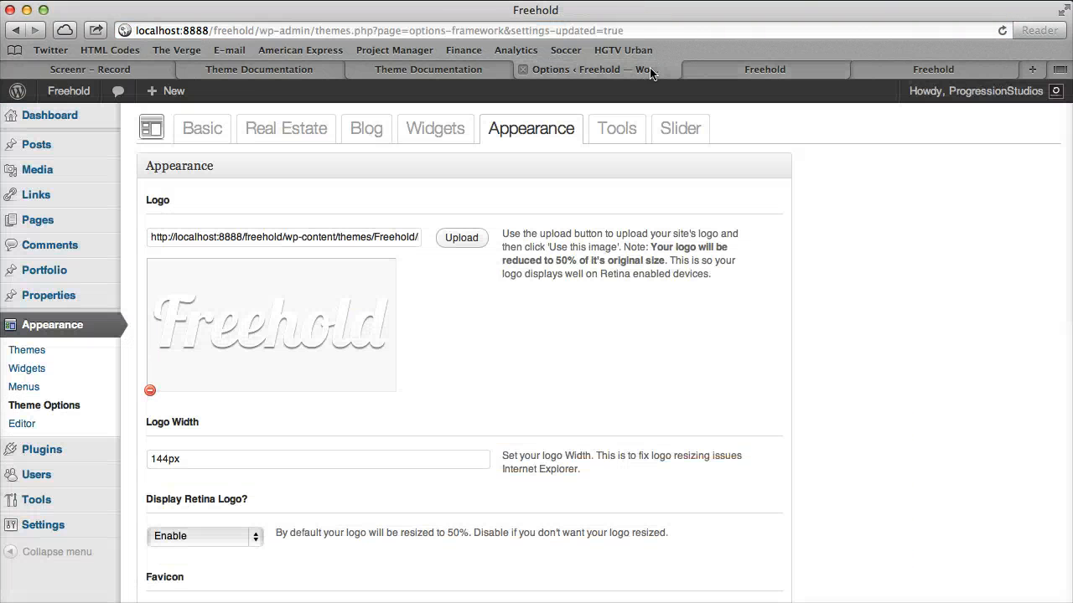
left_click(151, 459)
left_click_drag(204, 458, 147, 459)
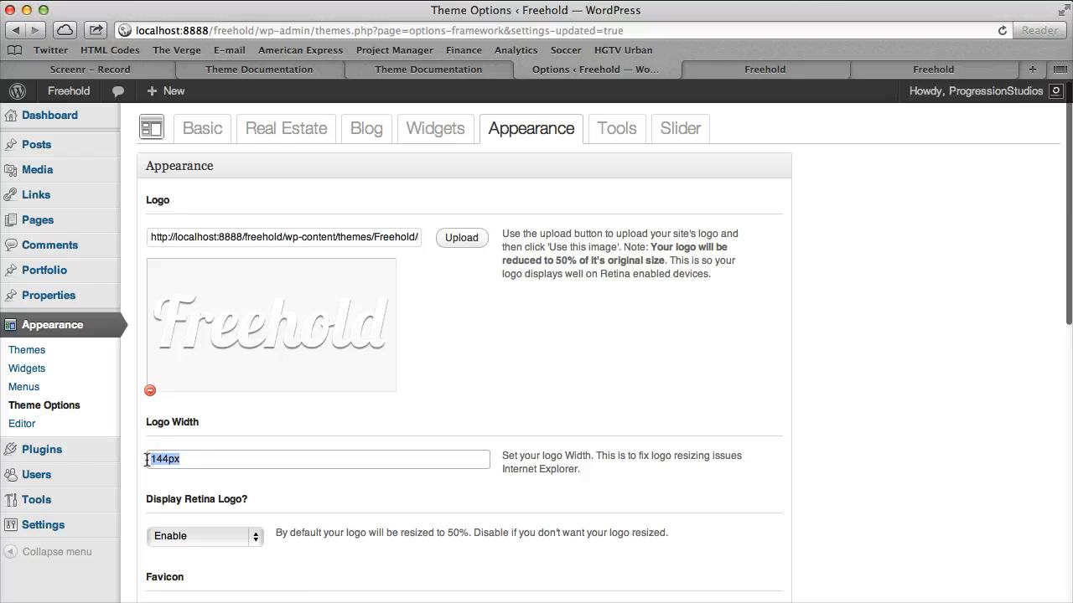
left_click(215, 461)
left_click_drag(204, 459, 136, 463)
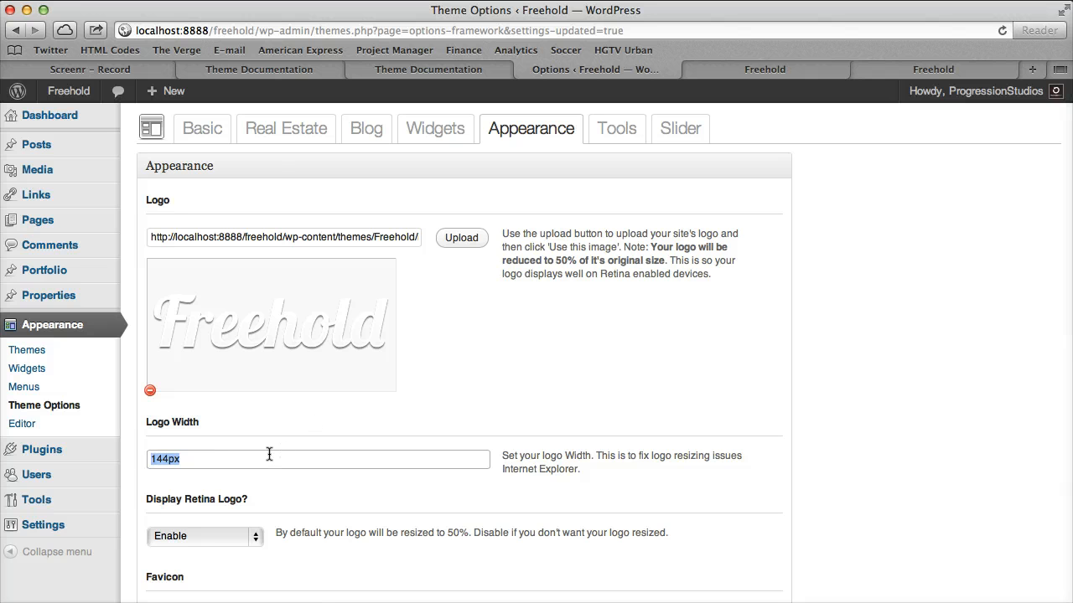
left_click_drag(261, 461, 135, 454)
left_click(382, 426)
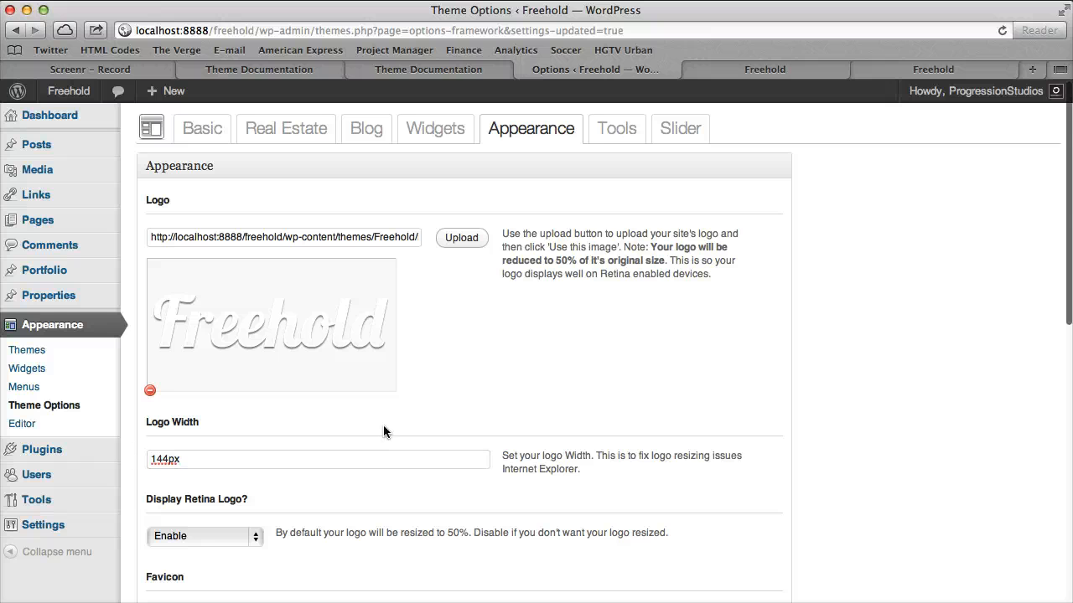
- Examine the Favicon, Adjust Navigation Top Padding and font settings in the Appearance options
scroll(591, 413, "down", 5)
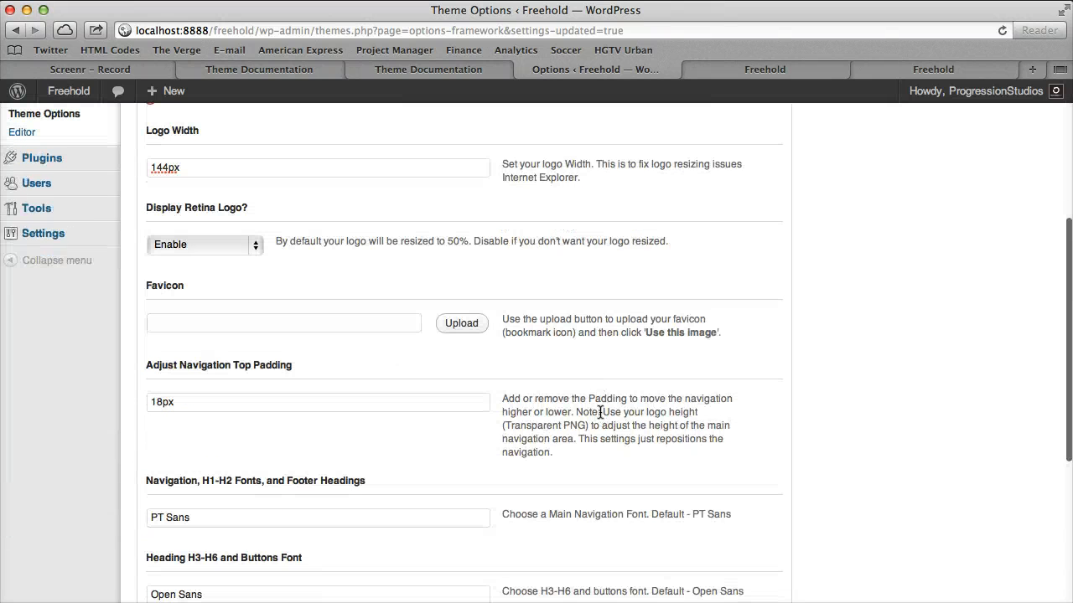
left_click(309, 324)
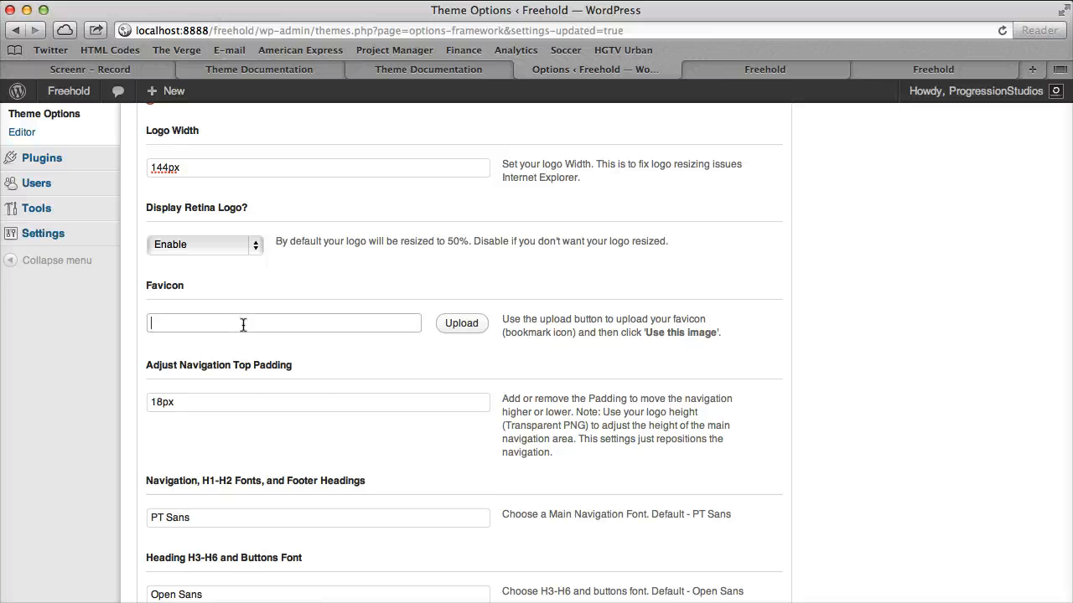
left_click(240, 399)
scroll(226, 335, "down", 5)
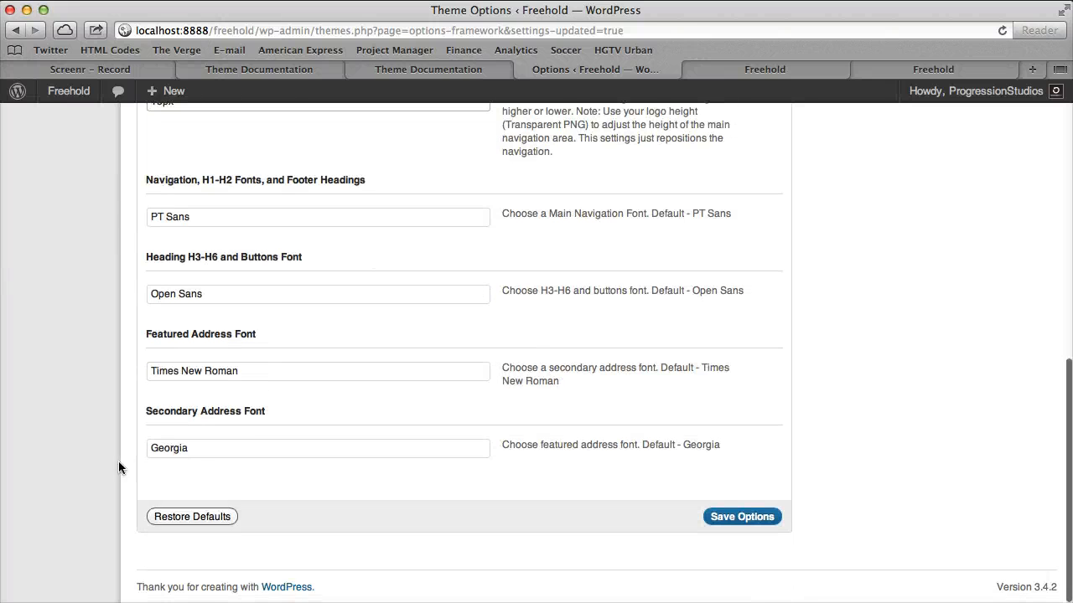
scroll(263, 438, "up", 4)
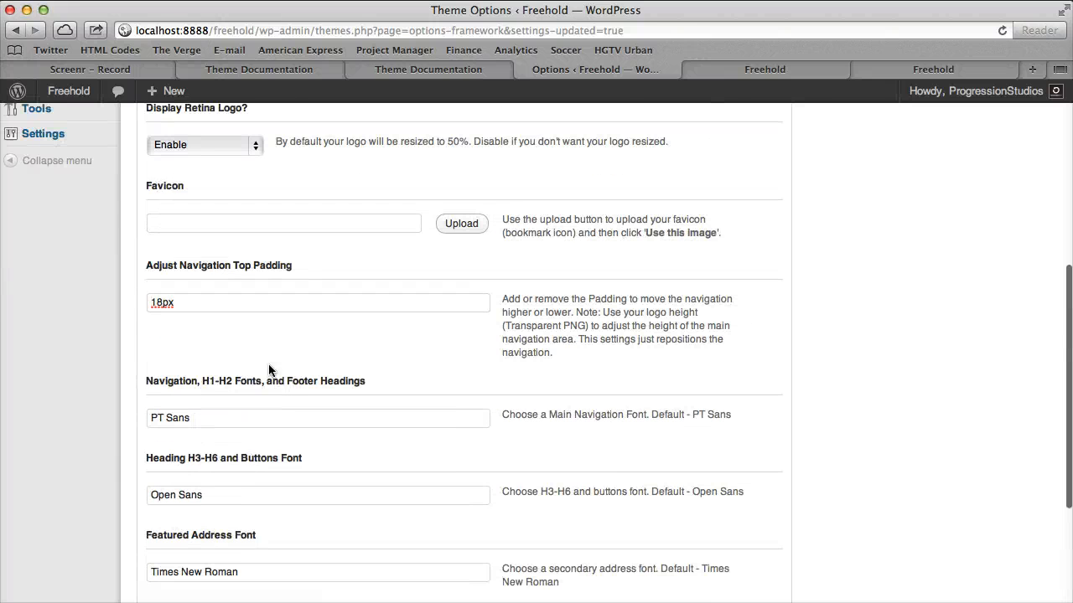
scroll(266, 342, "up", 3)
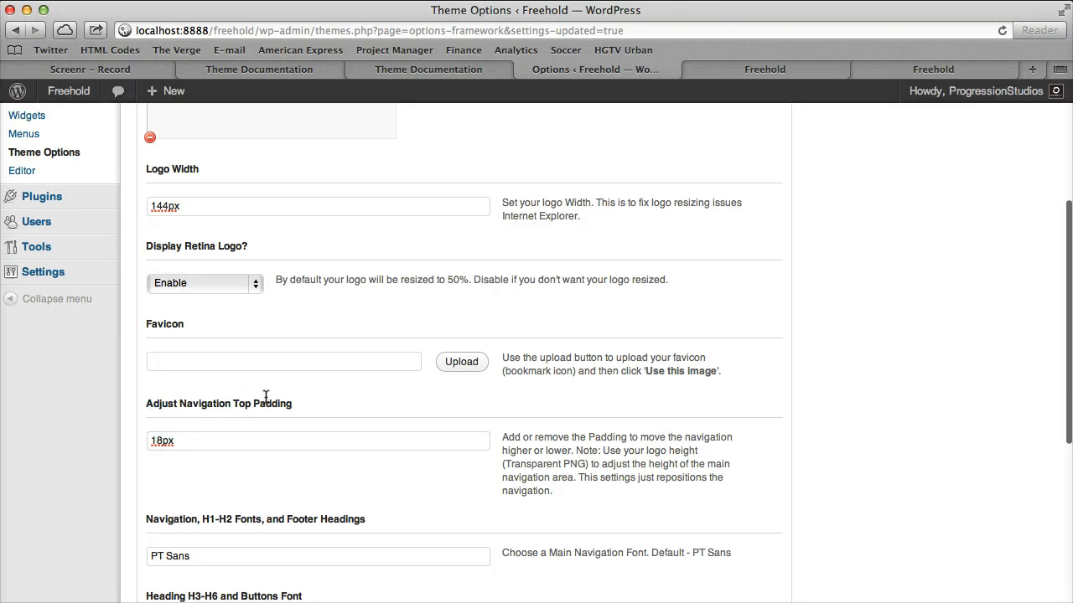
- Check the position of the main navigation relative to the logo on the live homepage
left_click_drag(279, 405, 167, 404)
left_click(213, 402)
left_click(744, 75)
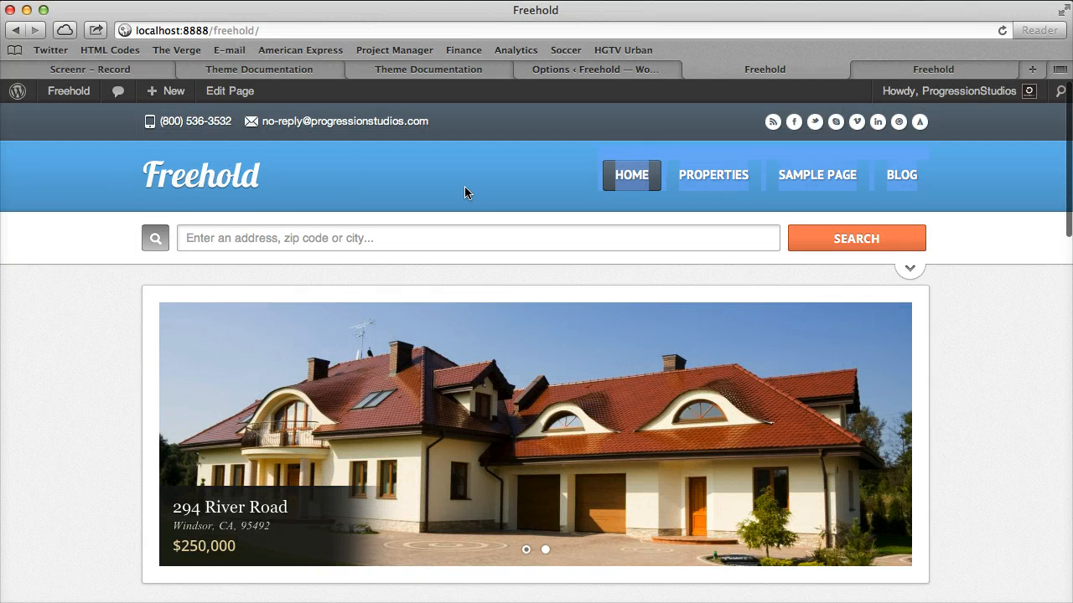
left_click_drag(300, 180, 143, 179)
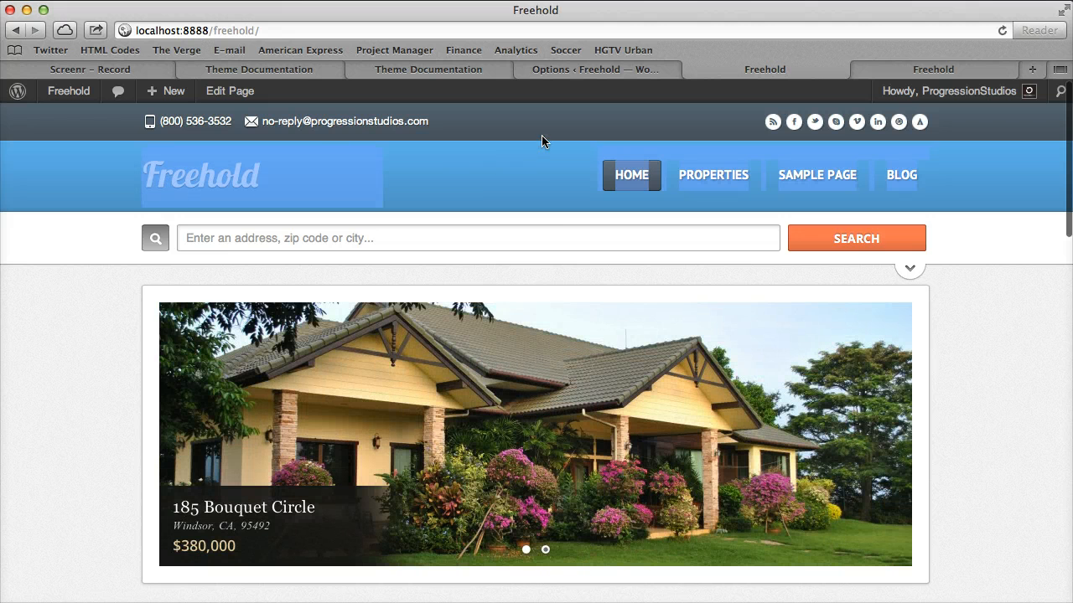
left_click(585, 192)
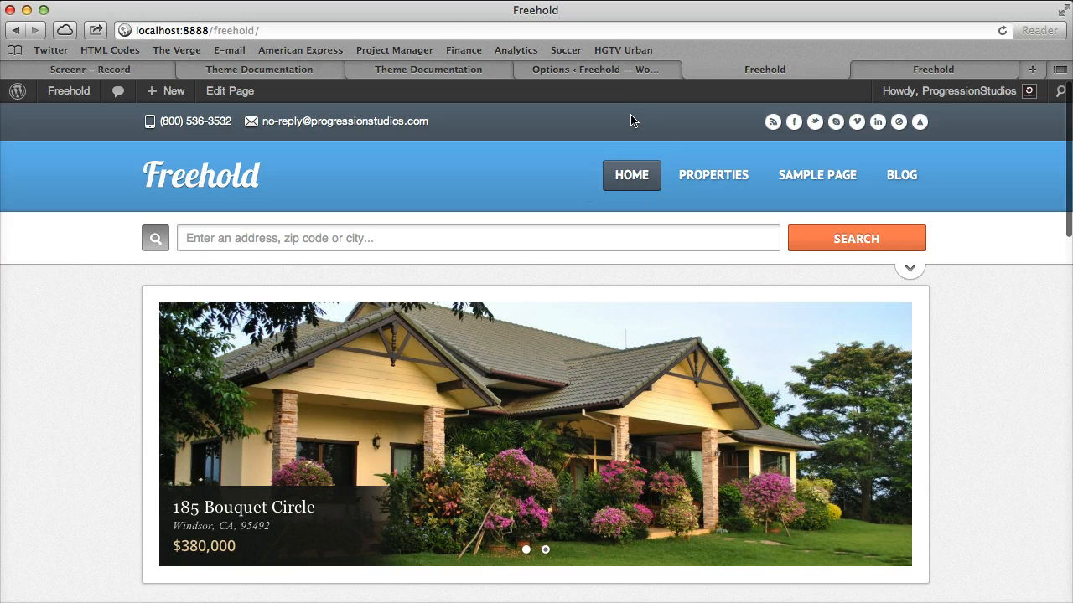
- Set Adjust Navigation Top Padding to 6px, save the options and reload the live homepage to check the navigation position
left_click(625, 70)
left_click_drag(164, 441, 151, 443)
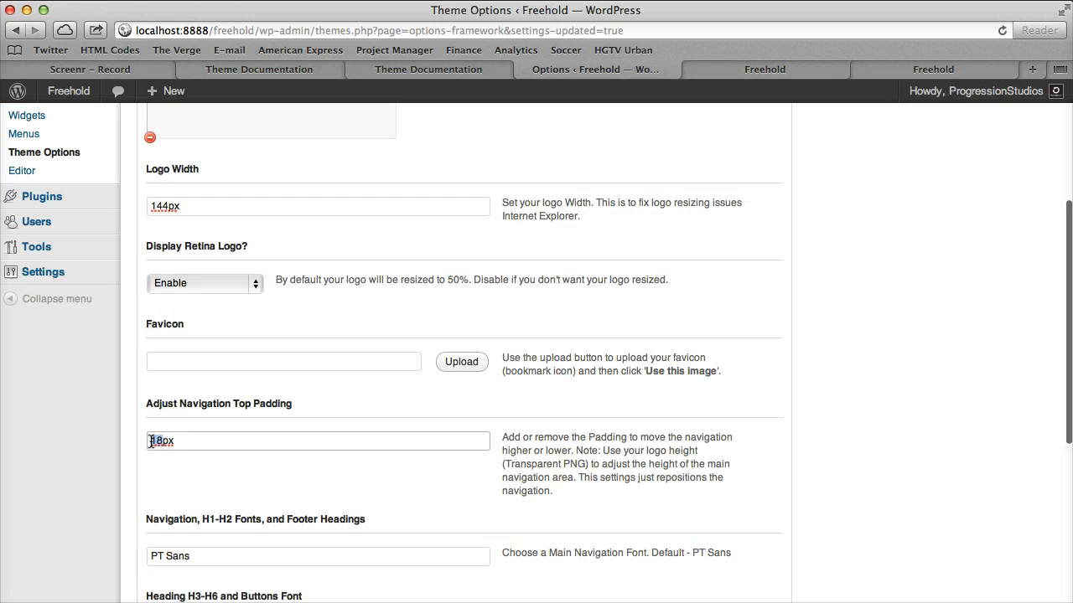
type("6")
scroll(348, 430, "down", 5)
left_click(769, 507)
left_click(764, 68)
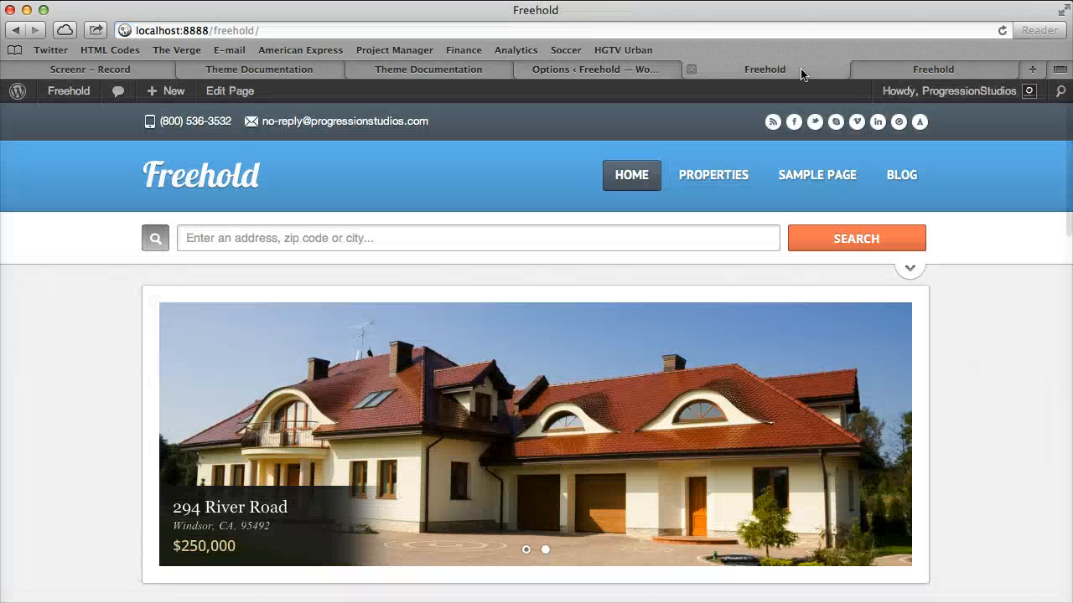
left_click(1003, 30)
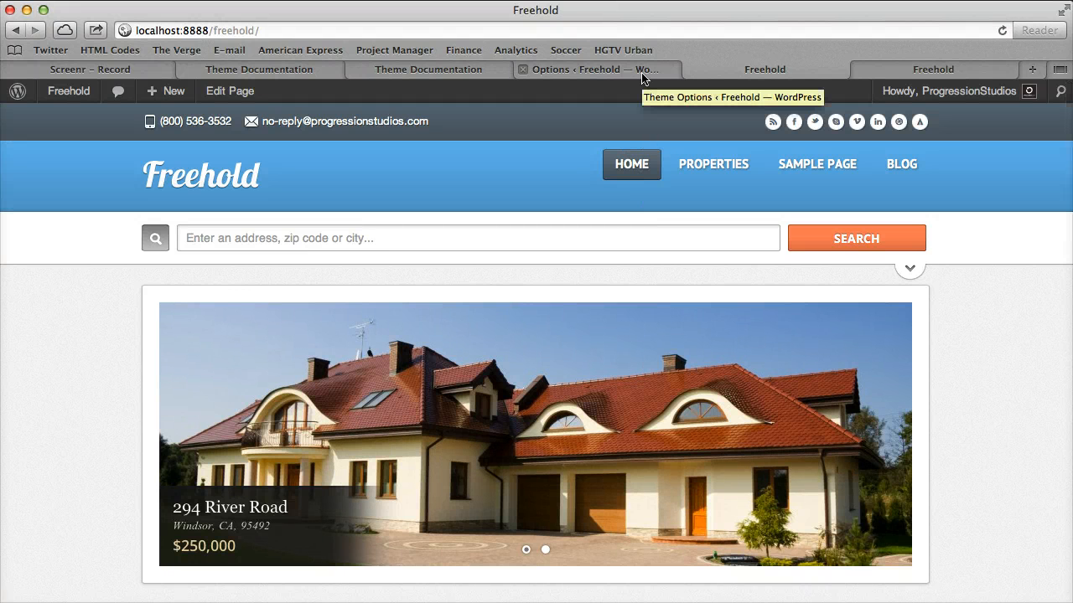
- Examine the theme's Tools options from Homepage Title to Custom Javascript and open the Slider options
left_click(642, 77)
left_click(616, 128)
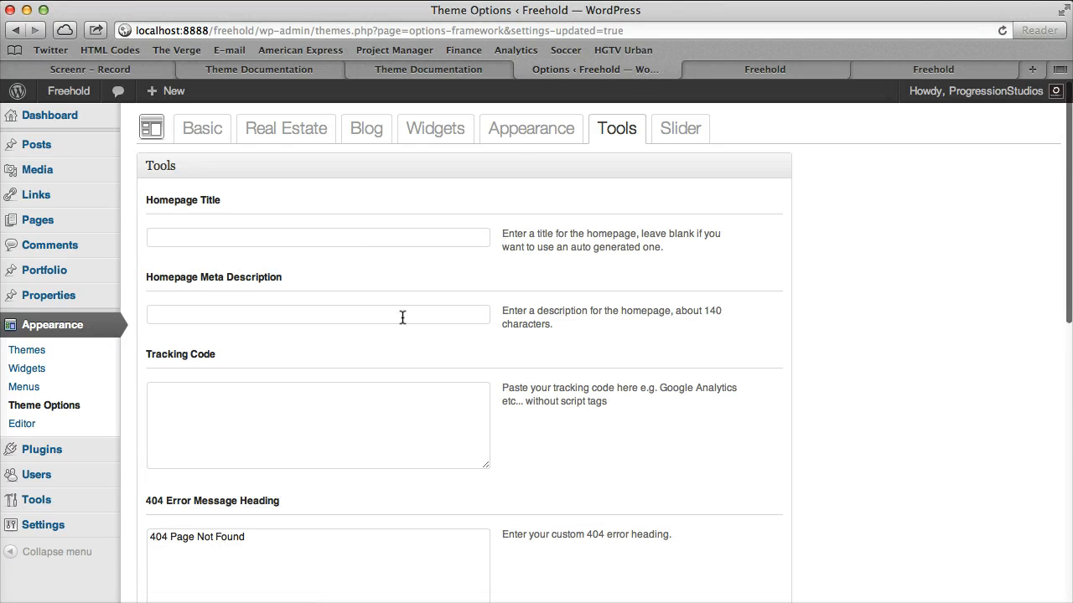
scroll(402, 317, "down", 5)
scroll(405, 315, "down", 5)
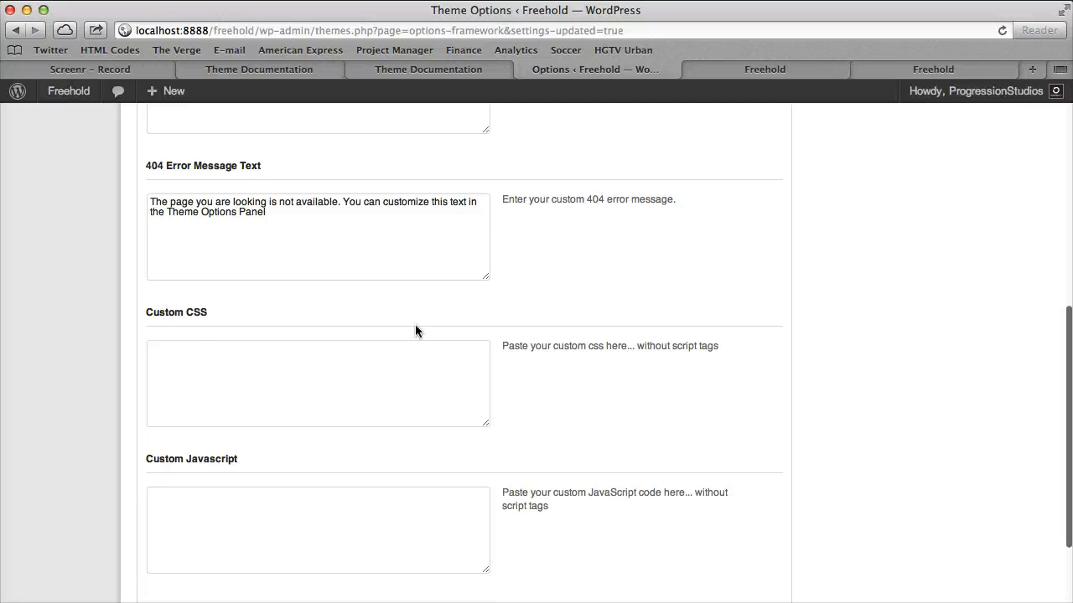
scroll(417, 329, "up", 2)
scroll(416, 329, "down", 3)
scroll(417, 328, "up", 10)
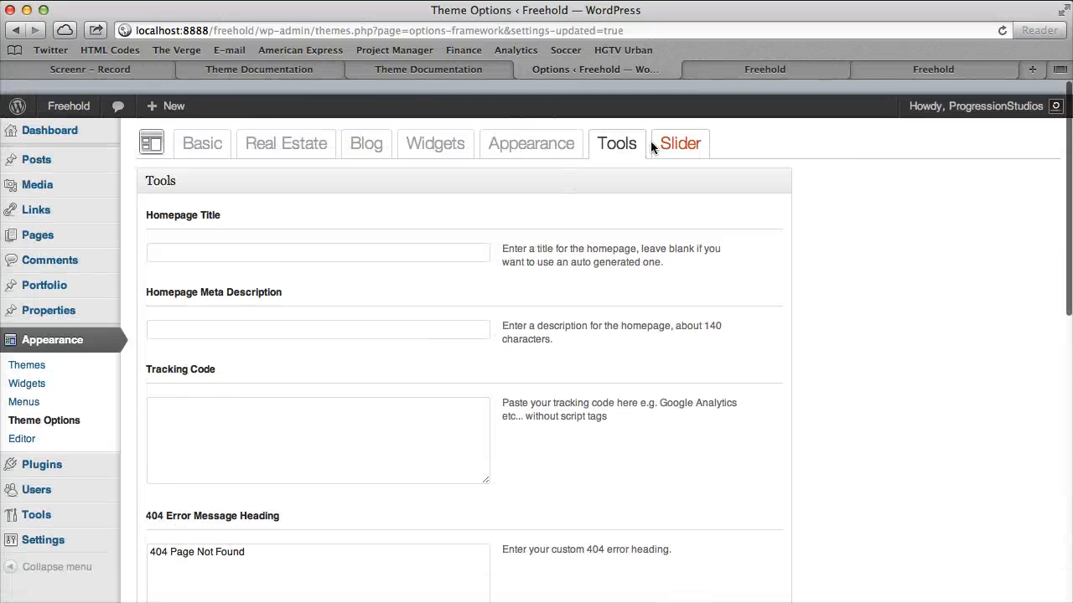
left_click(683, 128)
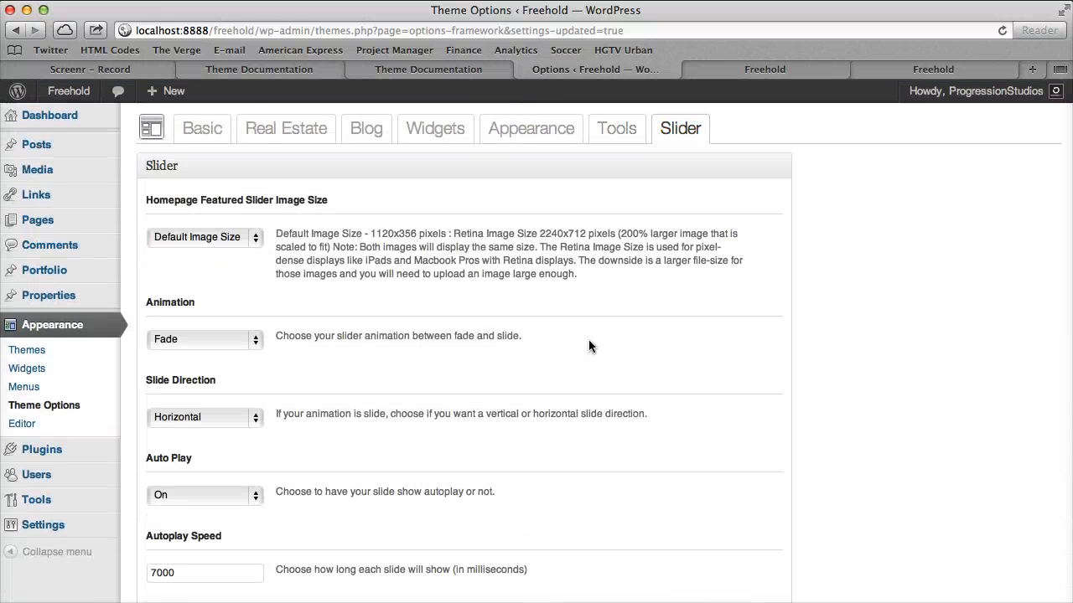